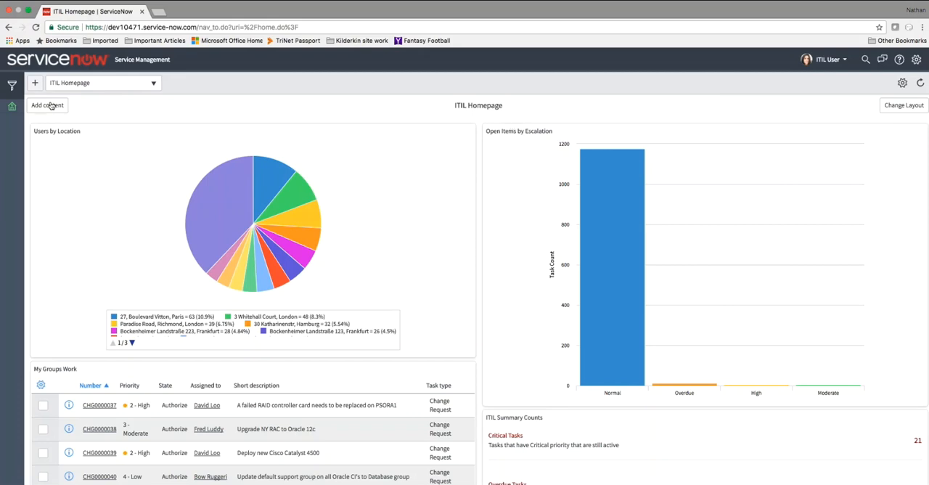
# - Show the application navigator, collapse the Self-Service application and expand the Incident application's modules
pyautogui.click(11, 85)
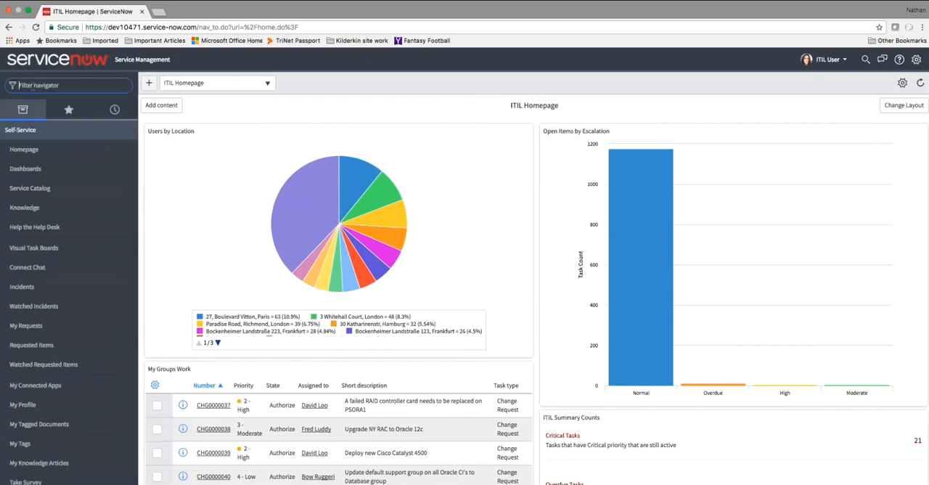
pyautogui.click(61, 138)
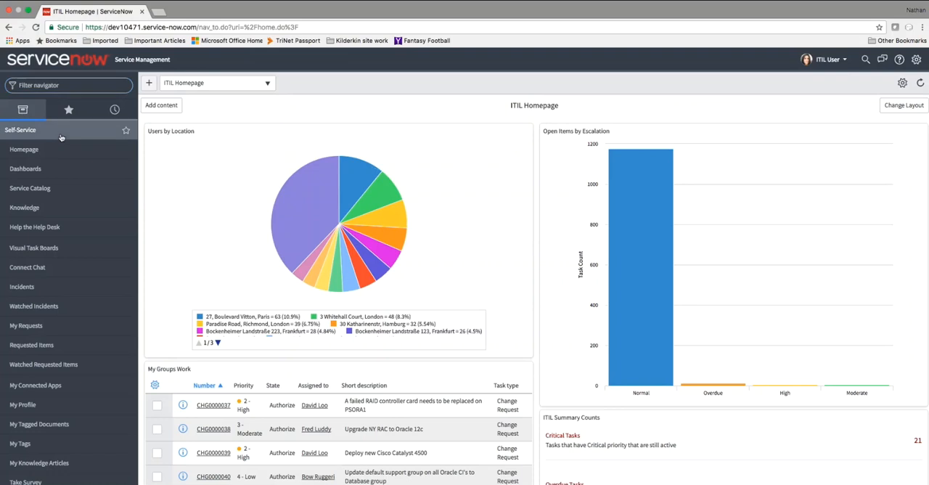
pyautogui.click(61, 138)
pyautogui.click(61, 138)
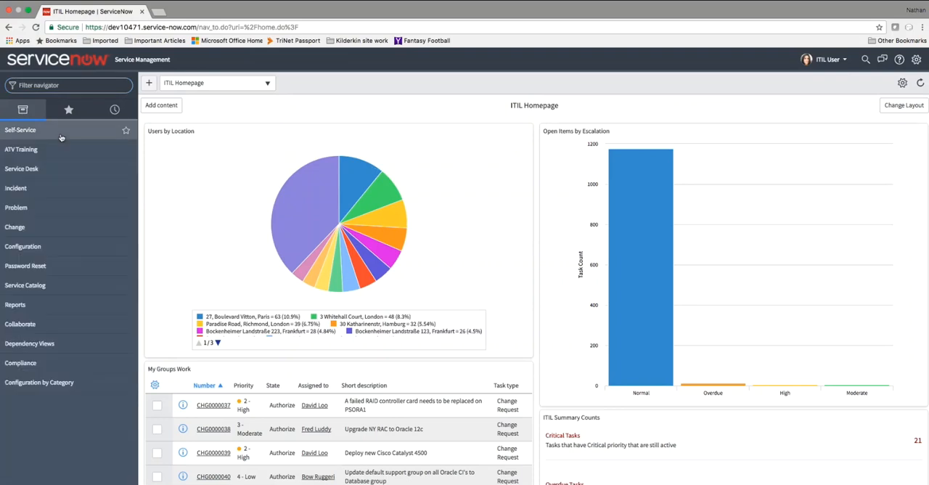
pyautogui.click(62, 192)
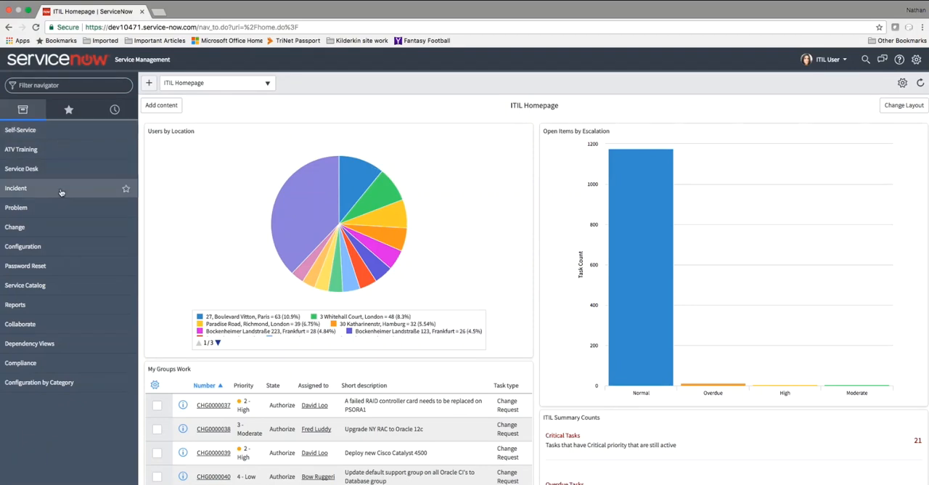
# - Filter the navigator for "incident" and open the Overview module of the Incident application
pyautogui.click(59, 83)
pyautogui.write('incident')
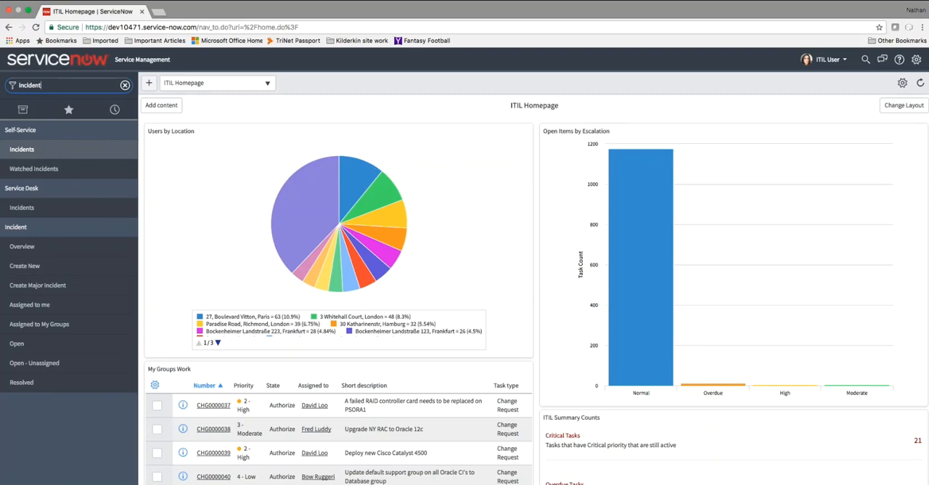
pyautogui.click(30, 249)
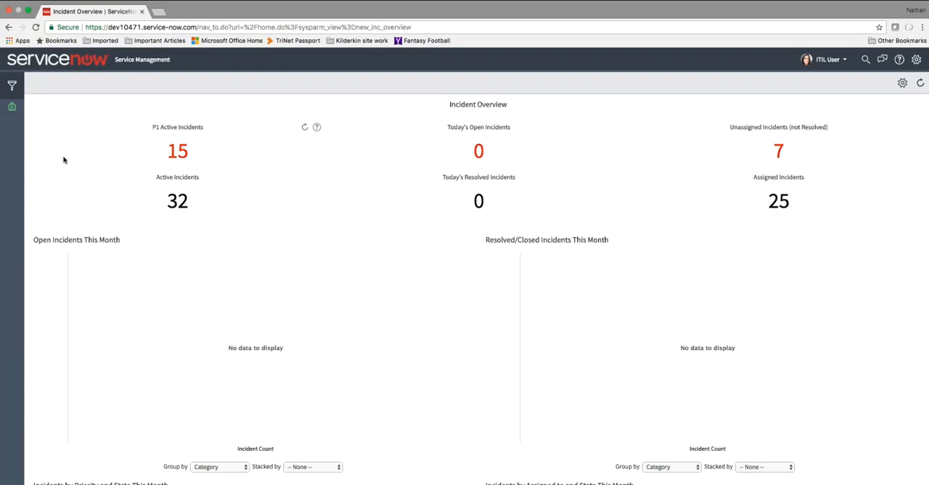
# - Open the list of unassigned, unresolved incidents and narrow it to records matching the Service Desk assignment group
pyautogui.click(777, 152)
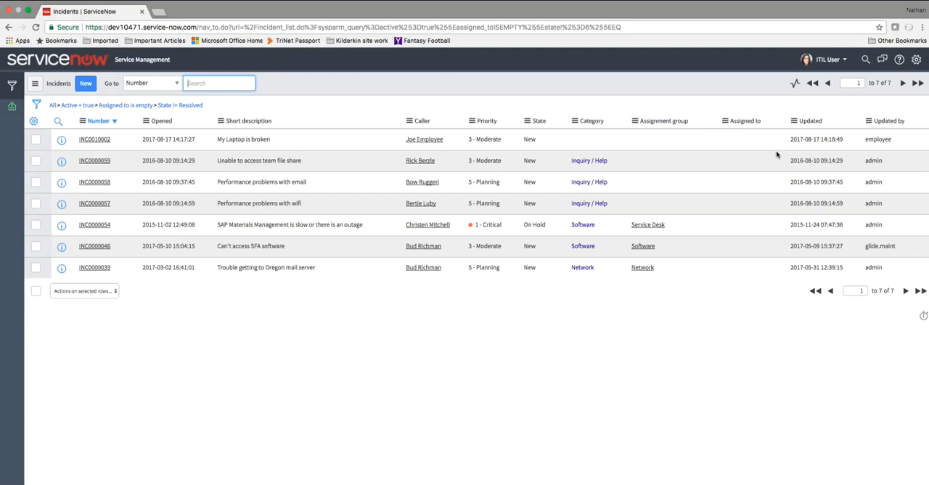
pyautogui.rightClick(655, 232)
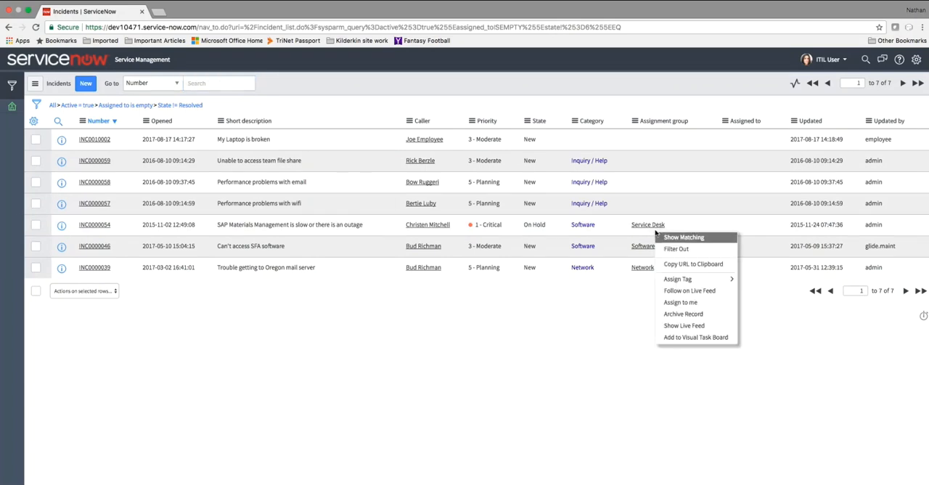
pyautogui.click(669, 239)
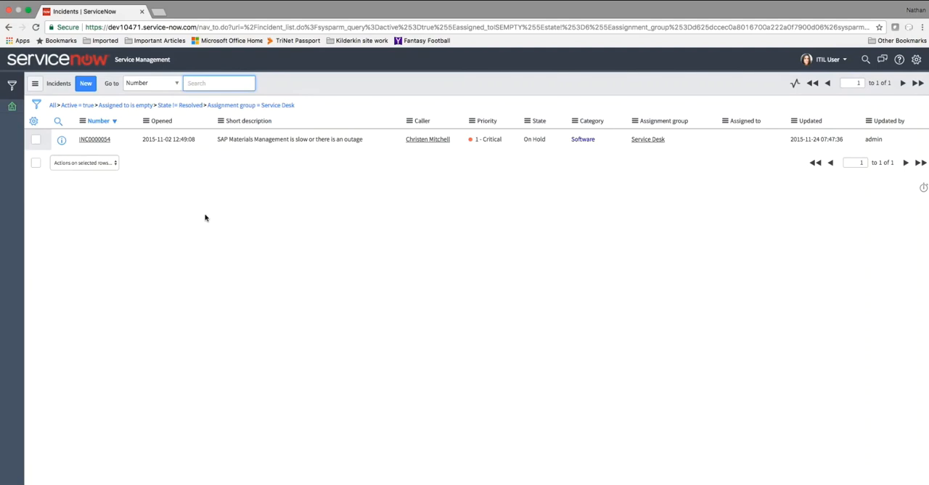
# - Remove the "Assigned to is empty" condition from the incident list and save the remaining filter as a navigator favorite
pyautogui.click(95, 110)
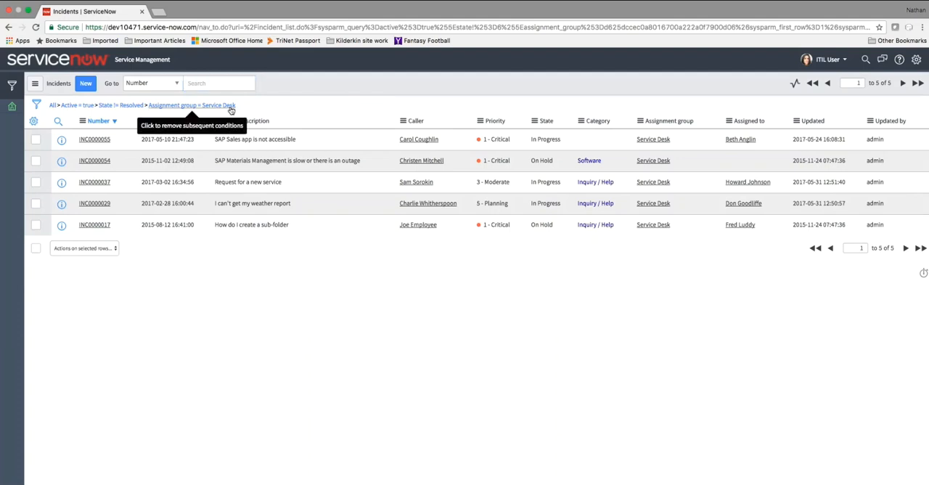
pyautogui.moveTo(231, 109); pyautogui.dragTo(7, 144)
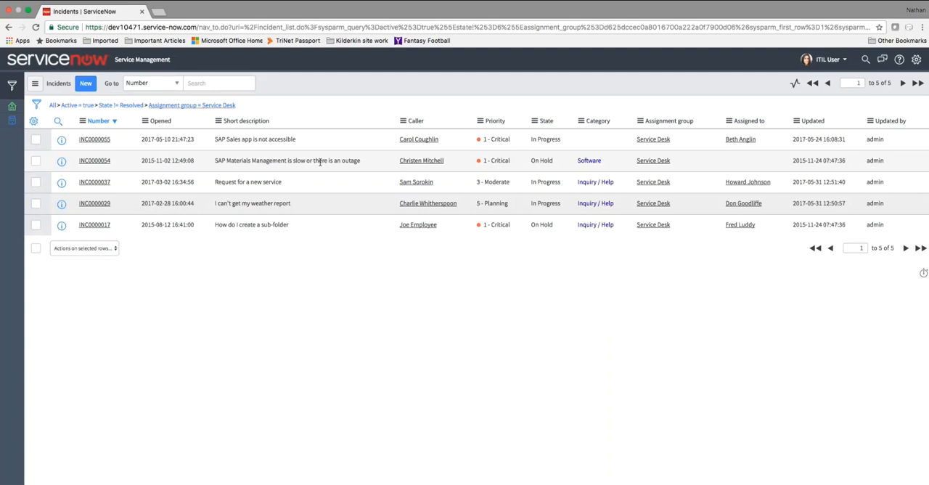
# - Open the SAP Materials Management outage incident and set its category to Client Hardware and its subcategory to Mobile
pyautogui.click(94, 161)
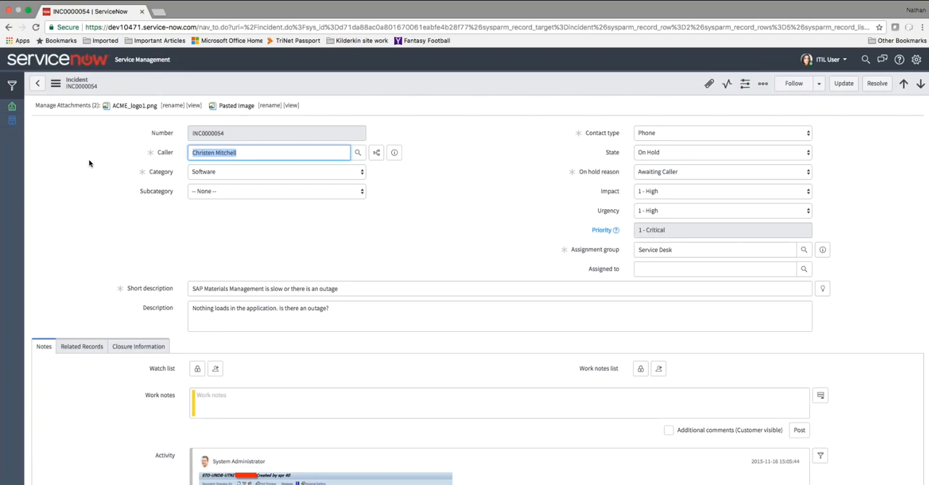
pyautogui.click(293, 149)
pyautogui.click(291, 174)
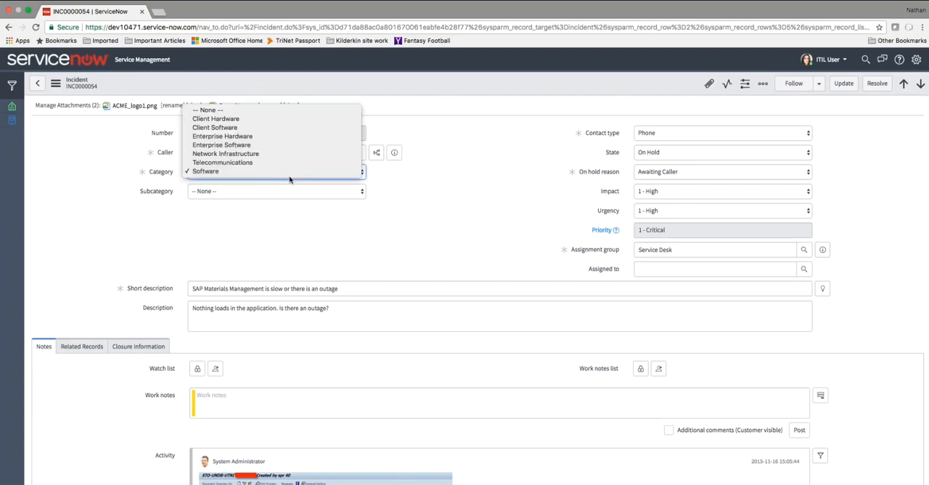
pyautogui.click(288, 119)
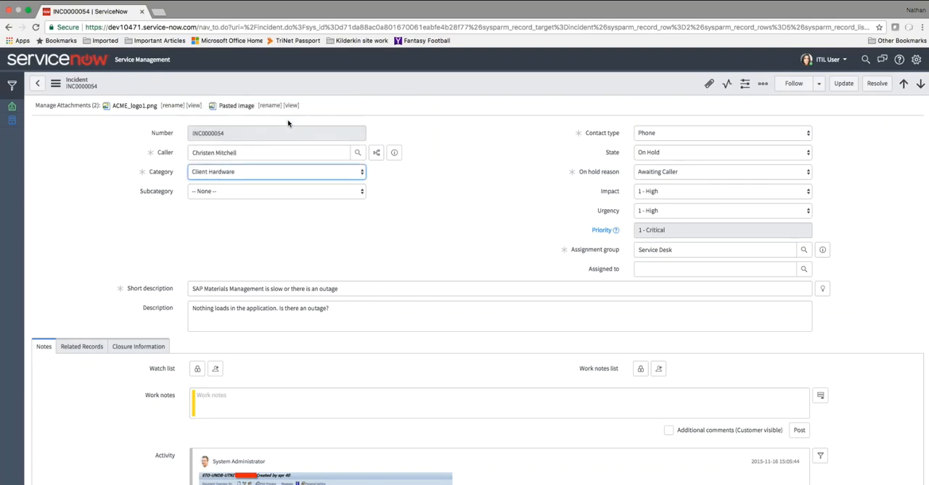
pyautogui.click(287, 193)
pyautogui.click(285, 217)
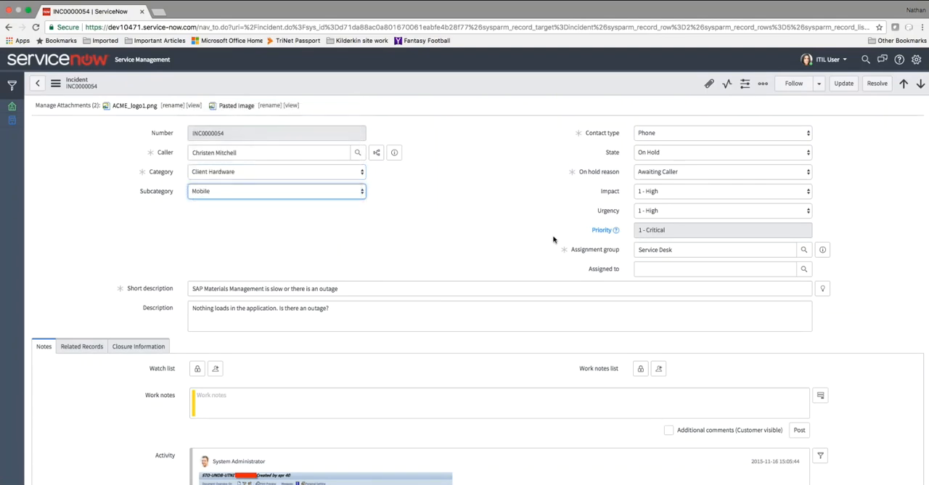
# - Assign the incident to ITIL User
pyautogui.click(395, 154)
pyautogui.click(694, 272)
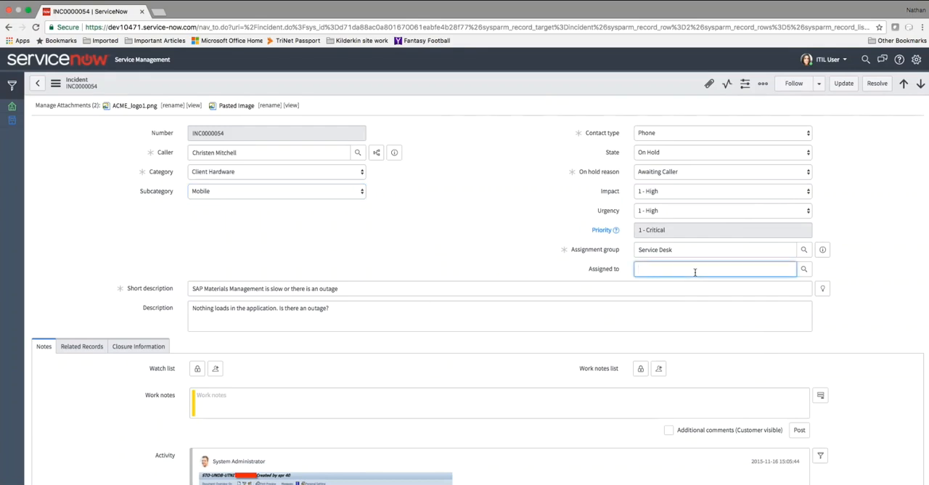
pyautogui.write('itil')
pyautogui.press('Tab')
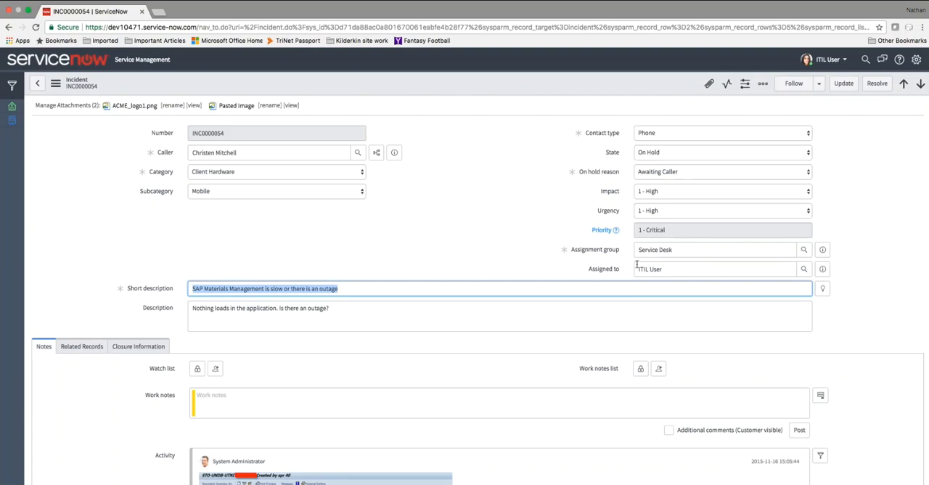
# - Show the incident's Work notes and customer-visible Additional comments as two separate journal fields
pyautogui.click(453, 287)
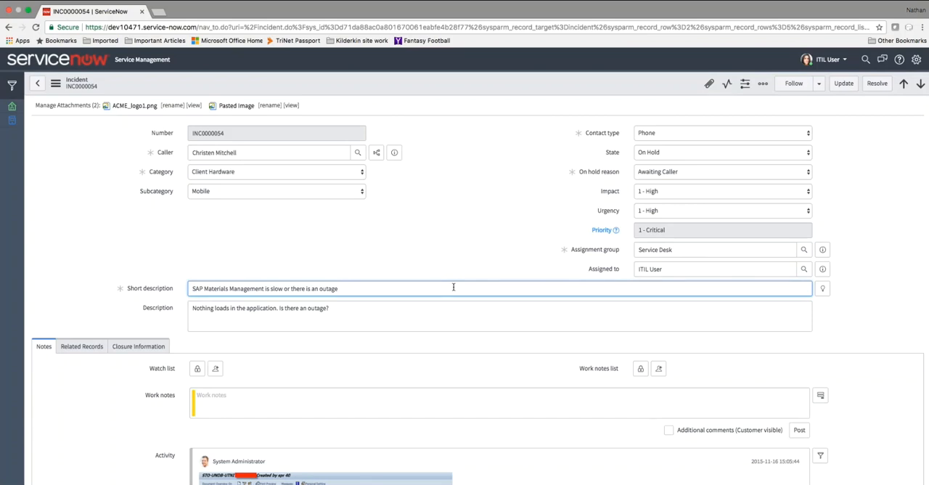
pyautogui.click(409, 304)
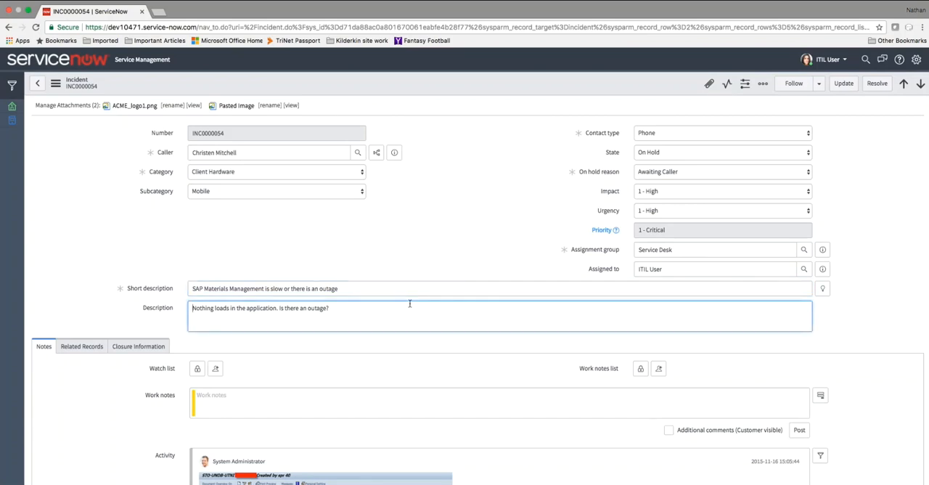
pyautogui.scroll(-3, 83, 240)
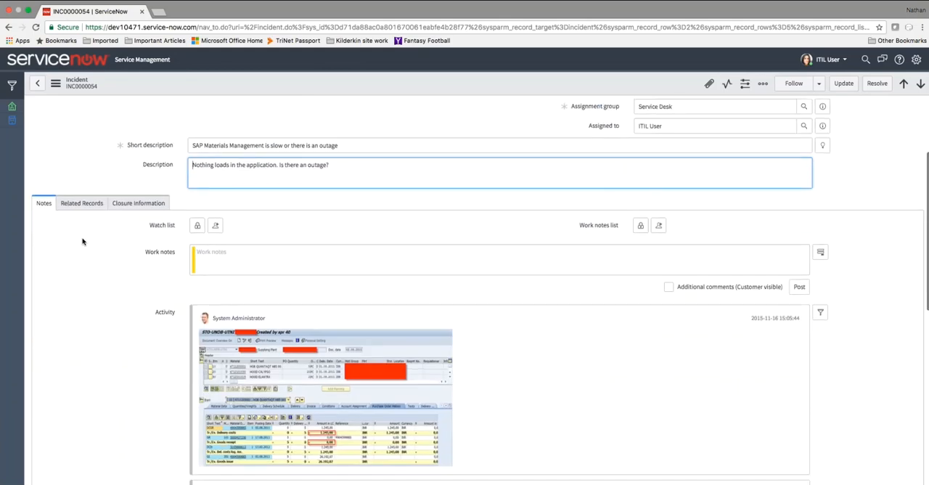
pyautogui.scroll(-1, 84, 269)
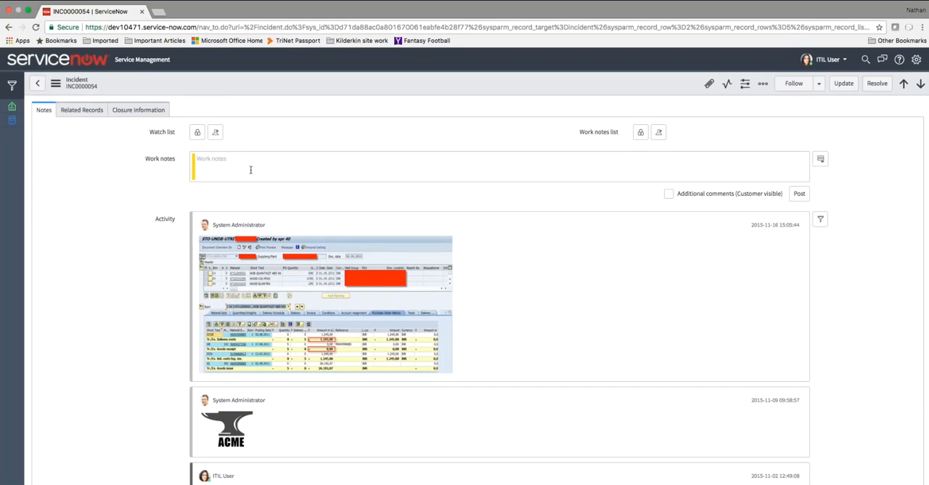
pyautogui.click(821, 159)
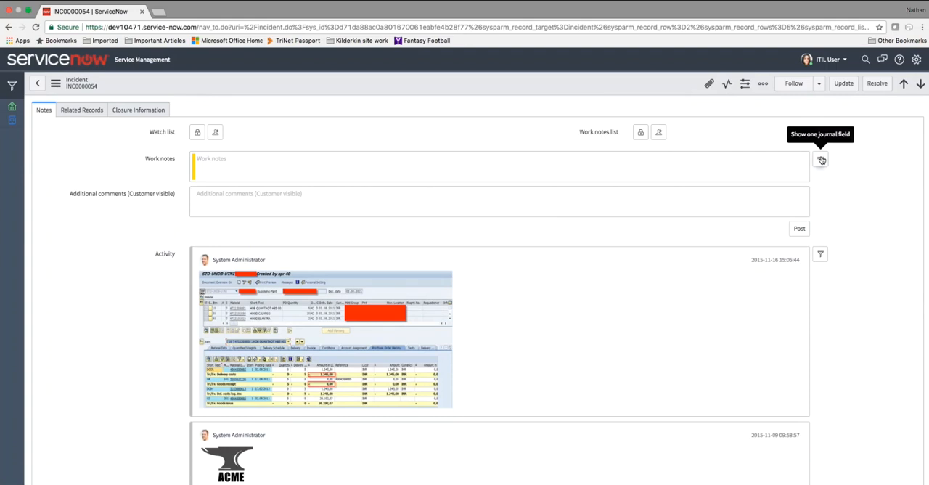
pyautogui.click(610, 194)
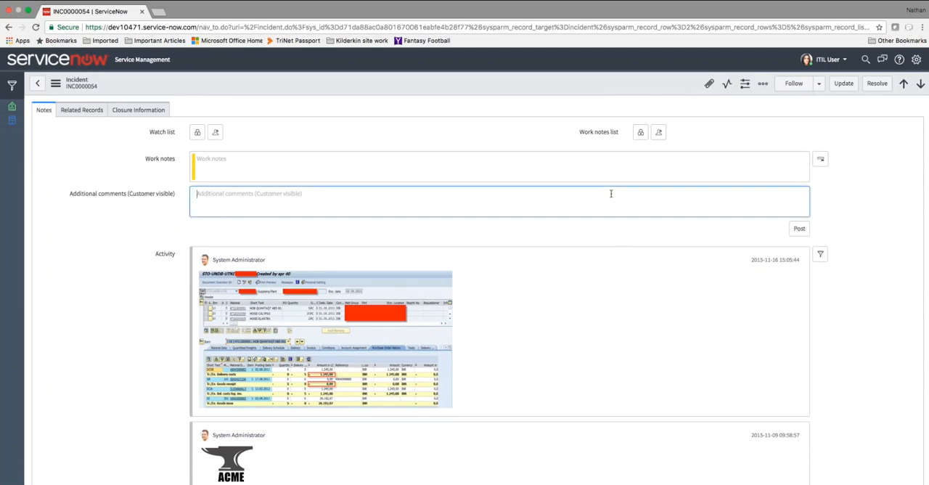
pyautogui.click(370, 169)
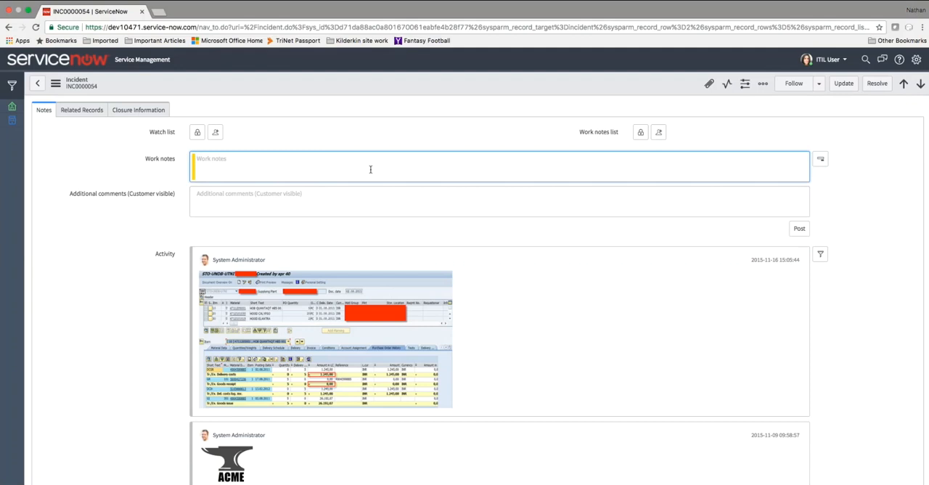
pyautogui.click(368, 201)
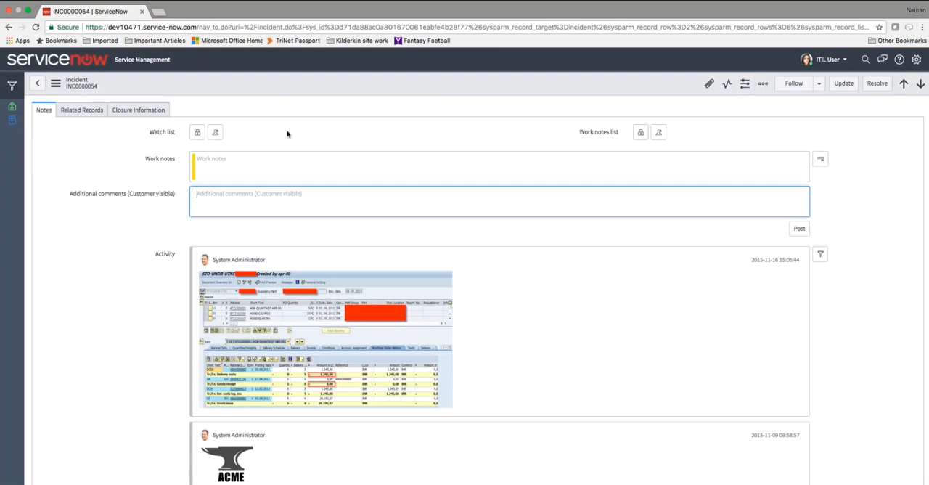
# - Add a user to the incident's watch list and lock the list again
pyautogui.click(197, 132)
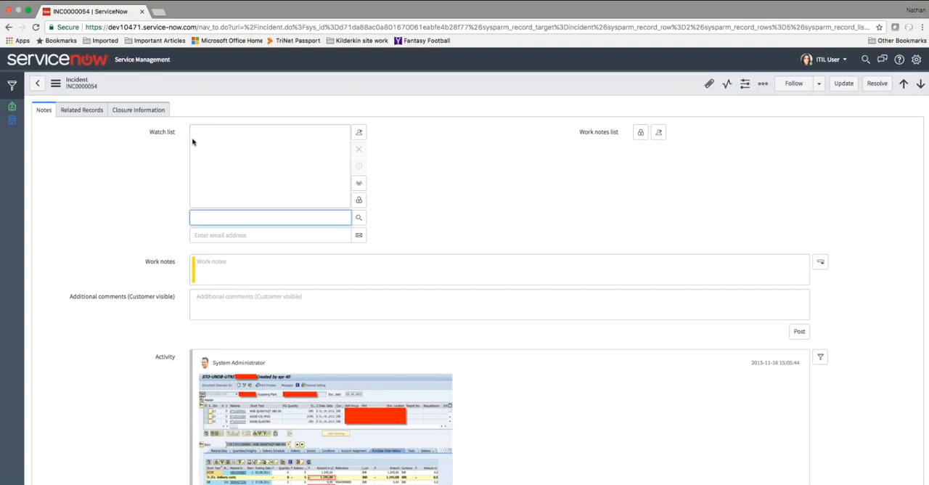
pyautogui.write('don')
pyautogui.press('Down')
pyautogui.press('Return')
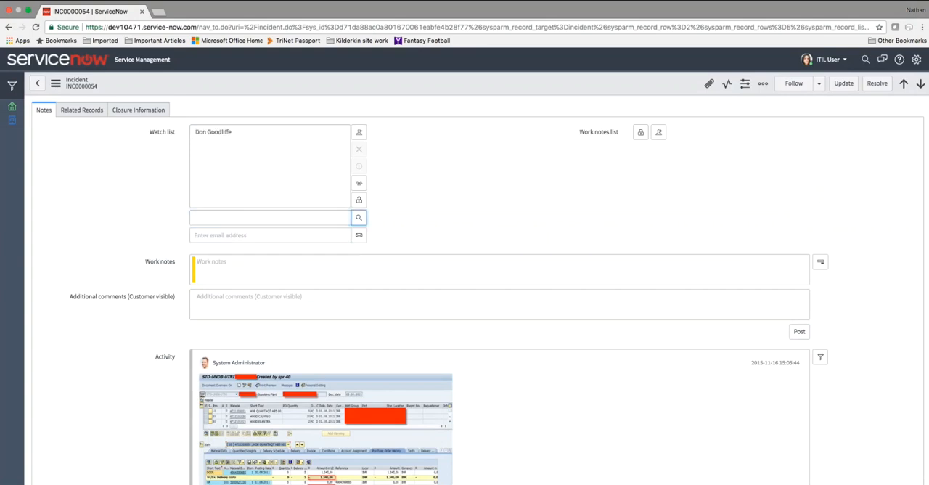
pyautogui.click(358, 201)
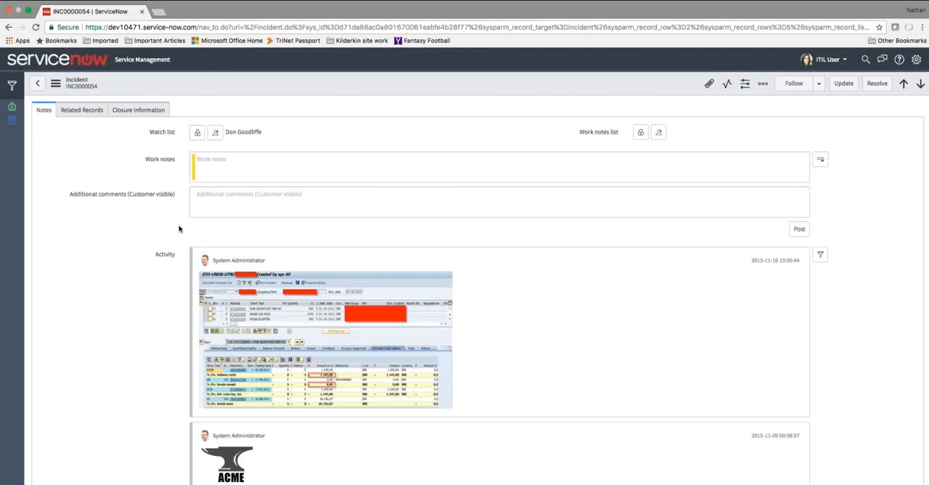
# - Review the incident's activity history and view its related records
pyautogui.scroll(-5, 138, 220)
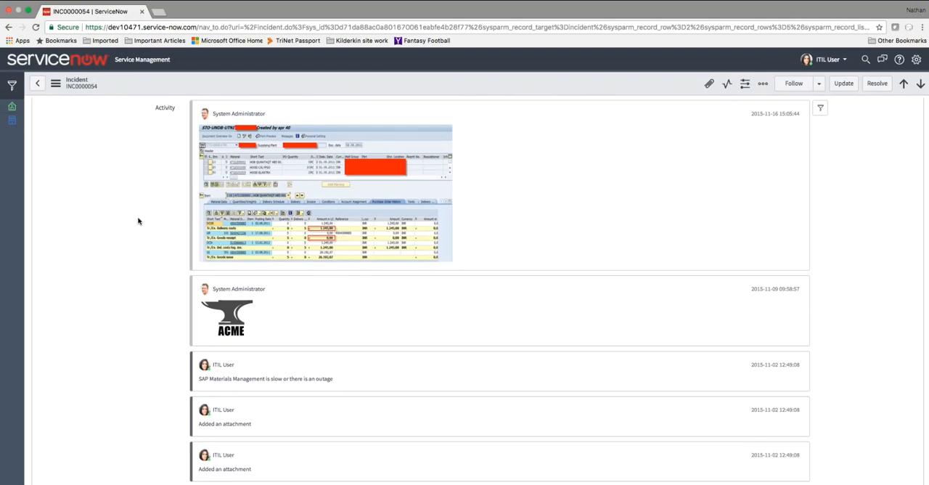
pyautogui.scroll(-10, 138, 221)
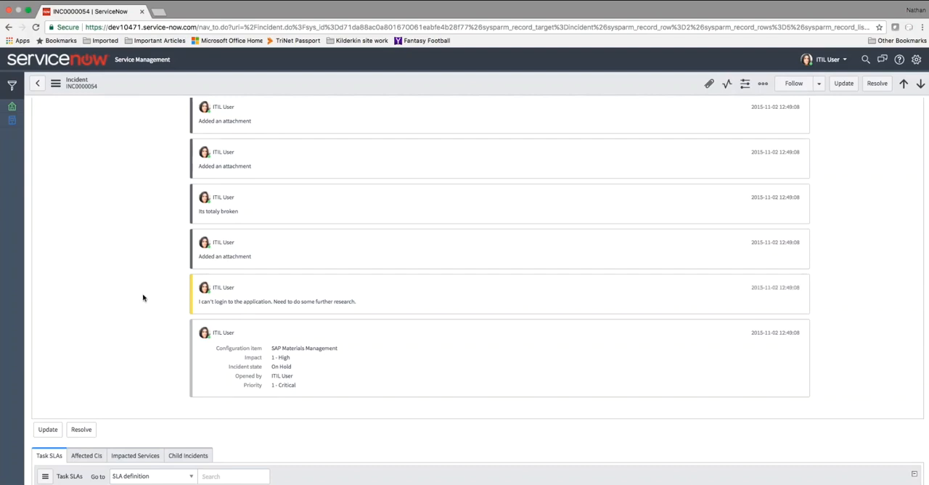
pyautogui.scroll(3, 143, 297)
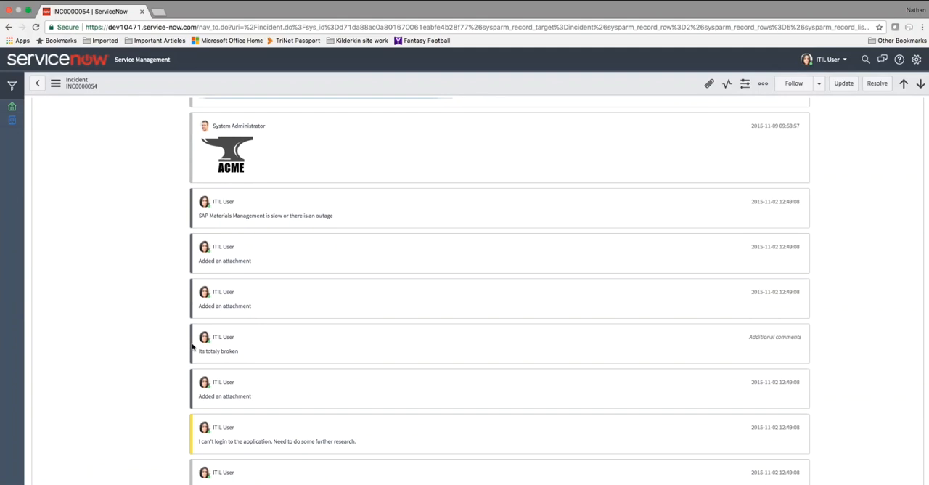
pyautogui.scroll(3, 150, 356)
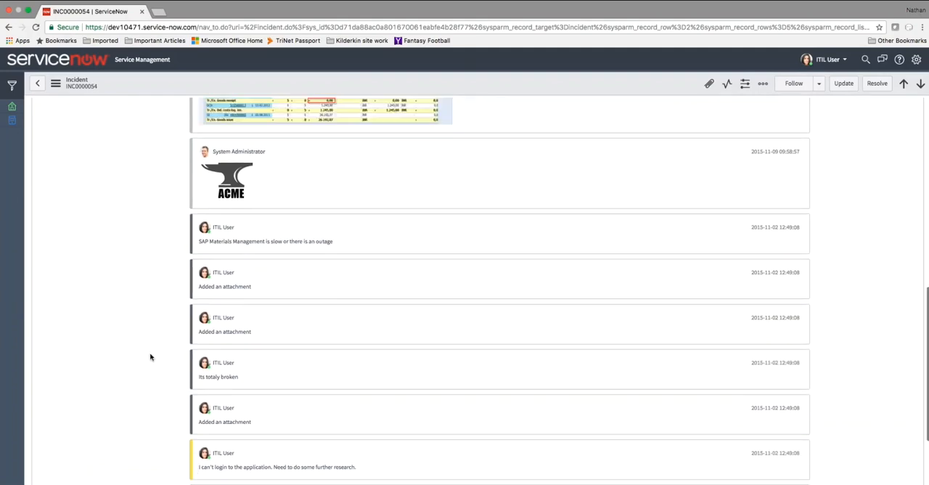
pyautogui.scroll(4, 150, 356)
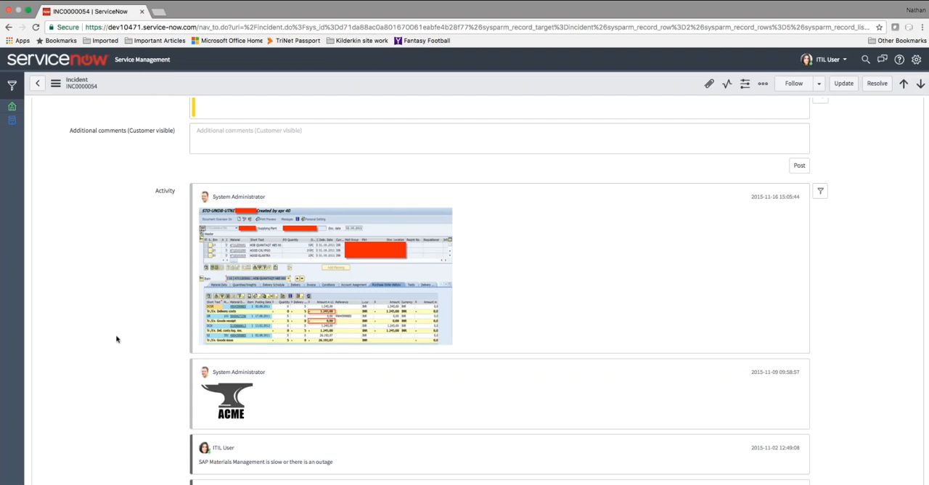
pyautogui.scroll(5, 119, 345)
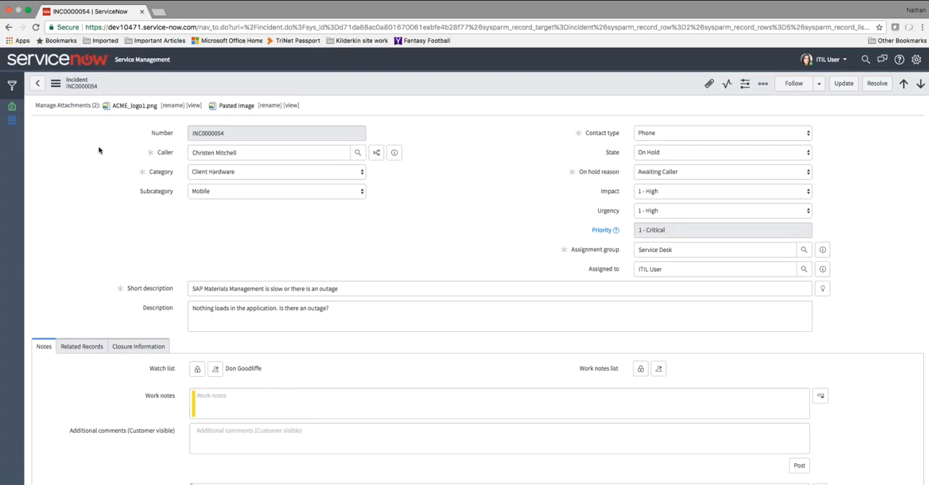
pyautogui.scroll(-3, 345, 289)
pyautogui.click(82, 117)
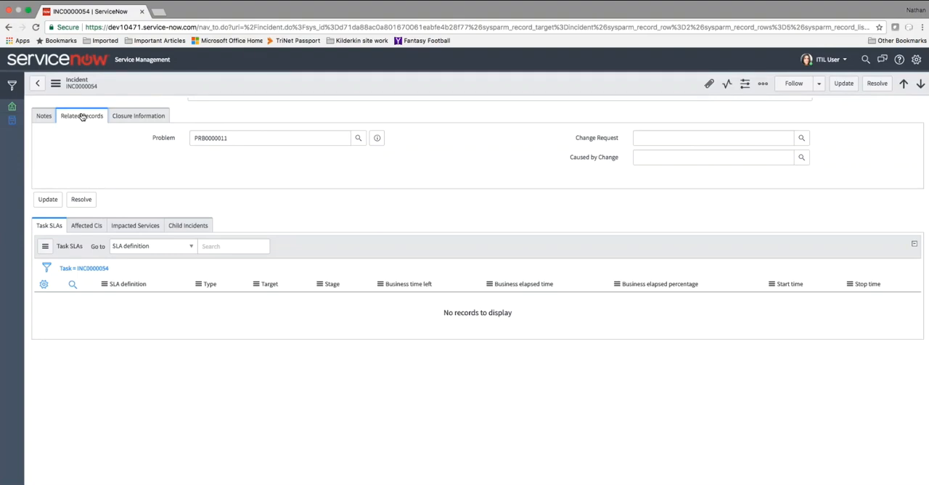
# - Review the incident's Caused by Change, Change Request and Problem fields, and view its closure information
pyautogui.click(677, 158)
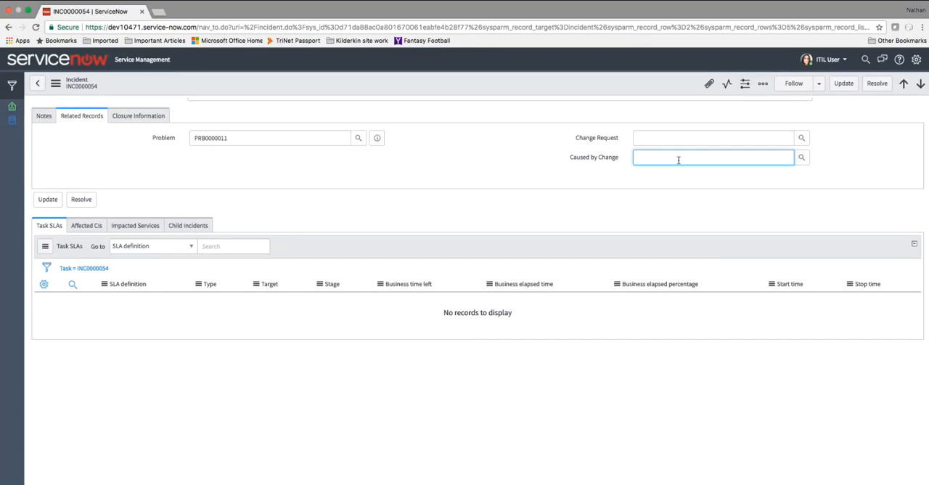
pyautogui.click(674, 136)
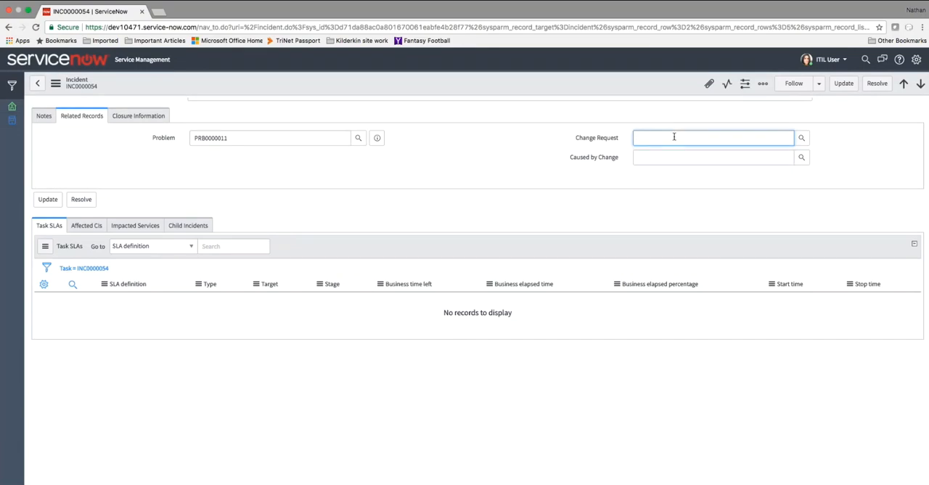
pyautogui.click(267, 138)
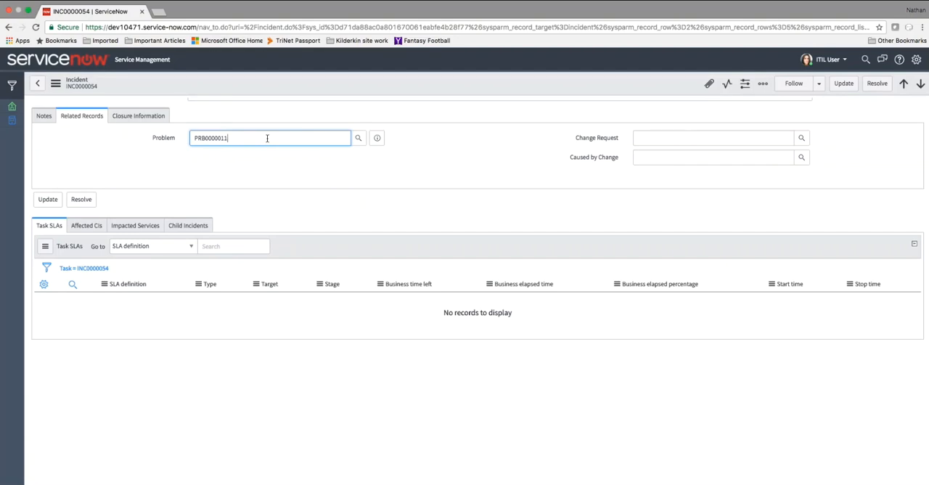
pyautogui.click(135, 117)
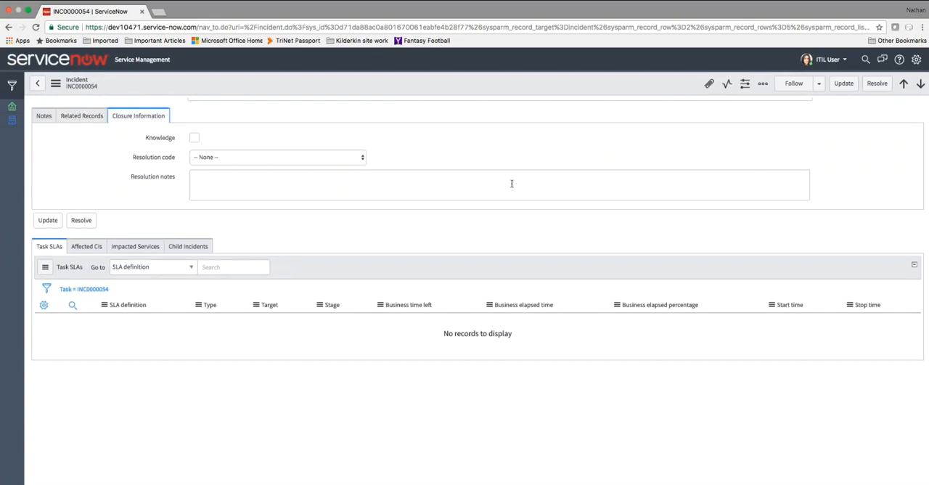
# - Switch the incident's state to In Progress and back to On Hold, and look through the available on-hold reasons
pyautogui.scroll(1, 538, 158)
pyautogui.scroll(3, 538, 158)
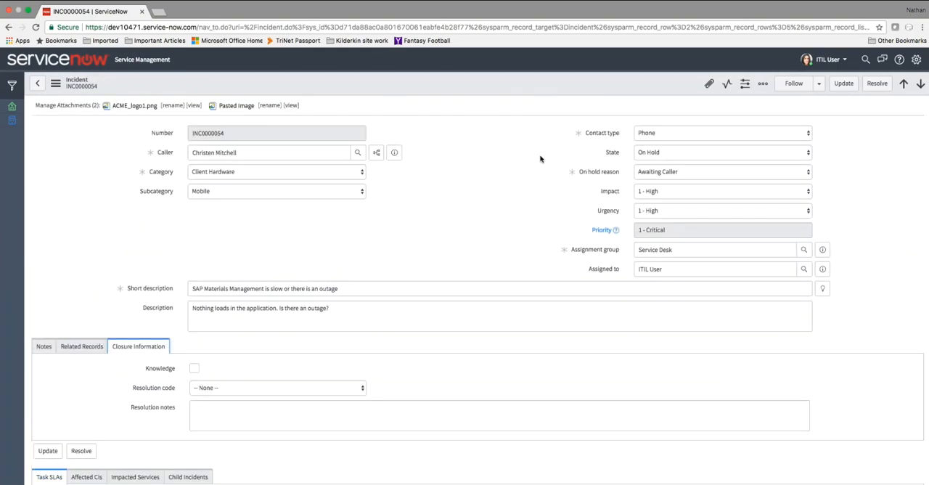
pyautogui.click(699, 153)
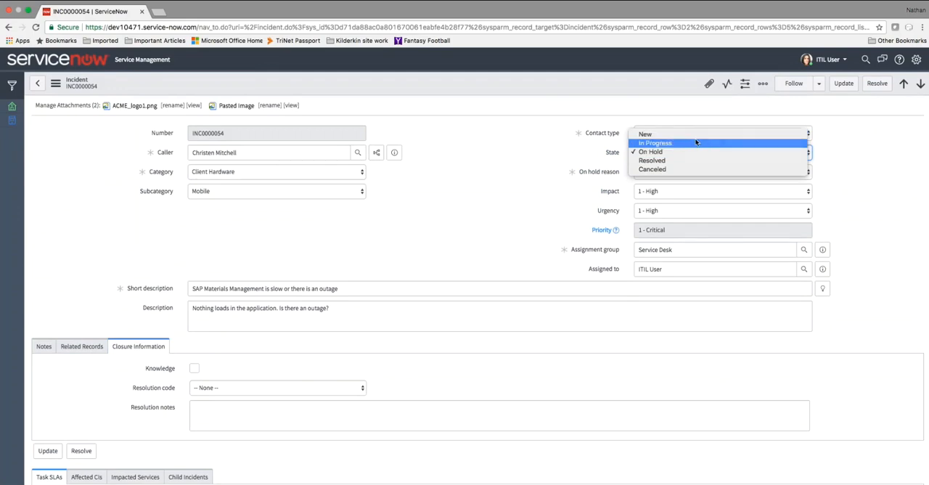
pyautogui.click(696, 142)
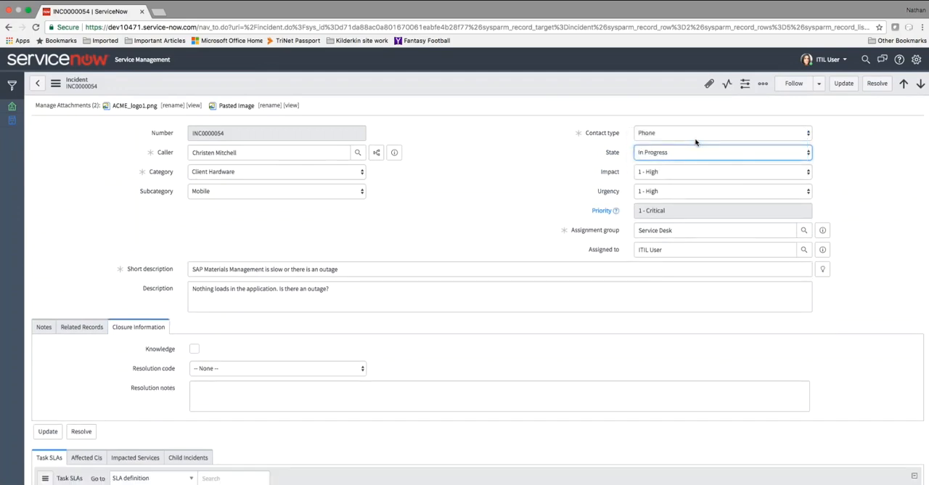
pyautogui.click(695, 154)
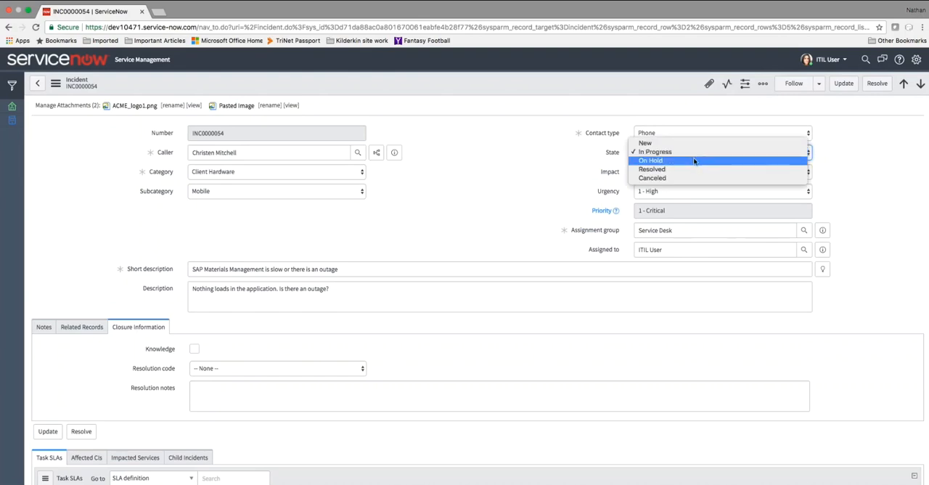
pyautogui.click(694, 160)
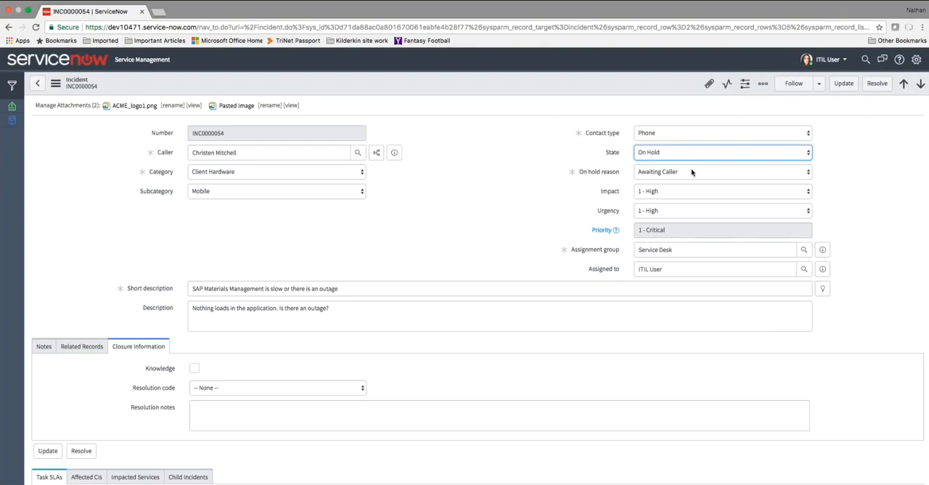
pyautogui.click(692, 172)
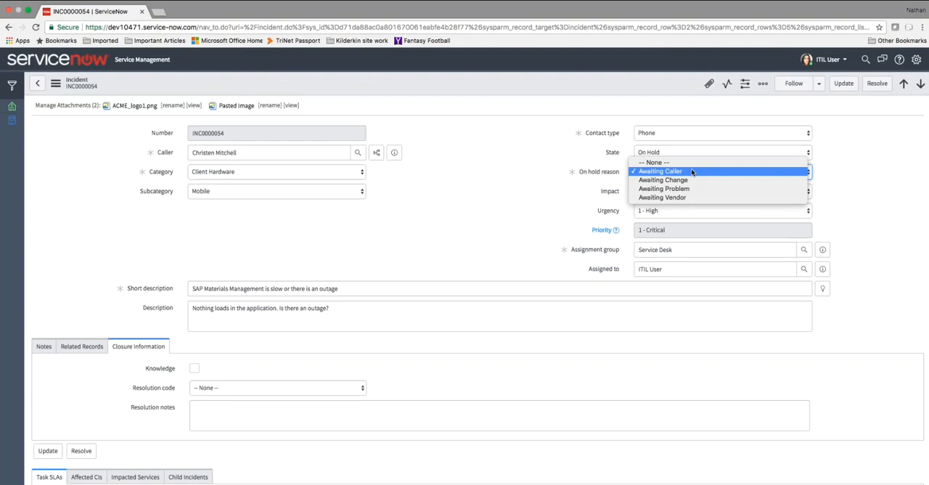
# - Try the Resolved state on the incident and check which closure fields it requires
pyautogui.click(689, 153)
pyautogui.click(689, 163)
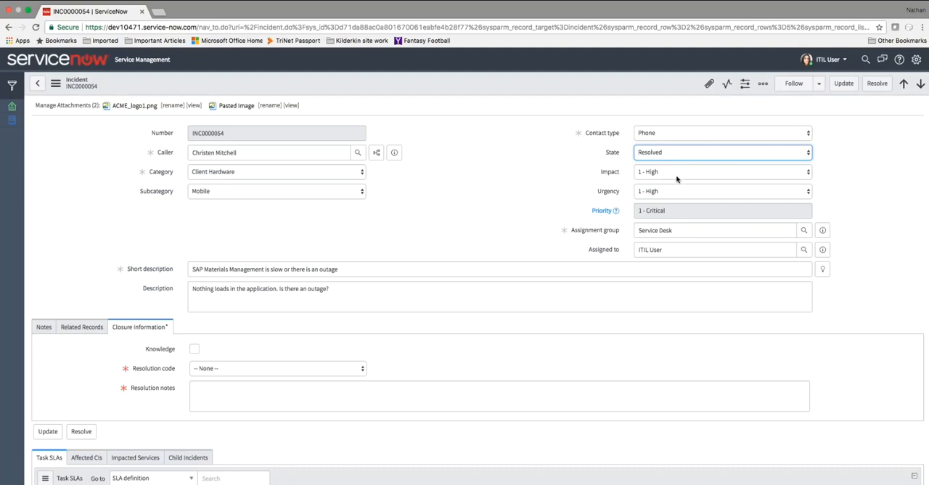
pyautogui.click(693, 155)
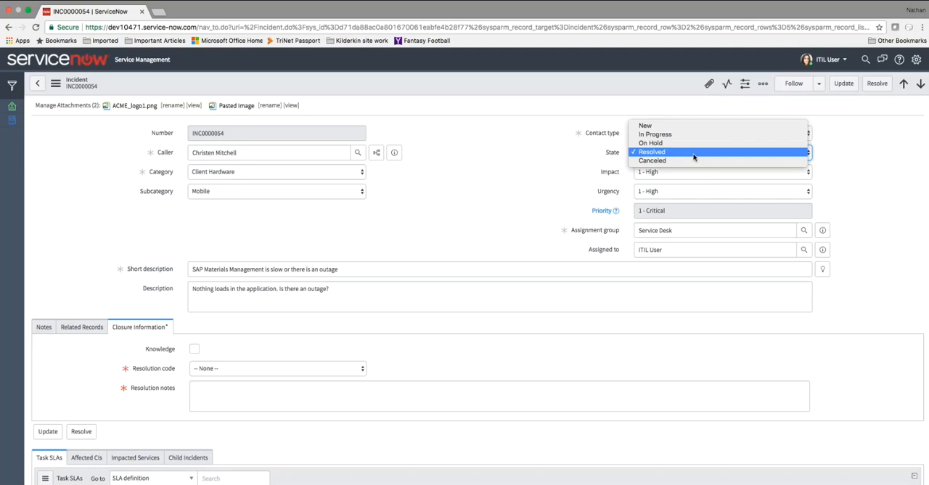
pyautogui.click(693, 152)
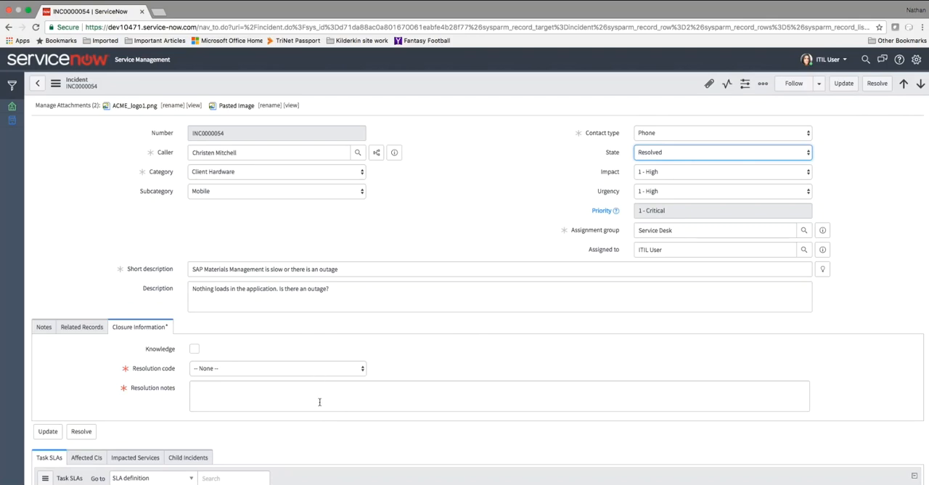
# - Set the incident's state to New and go to the customer-visible Additional comments in its notes
pyautogui.click(692, 152)
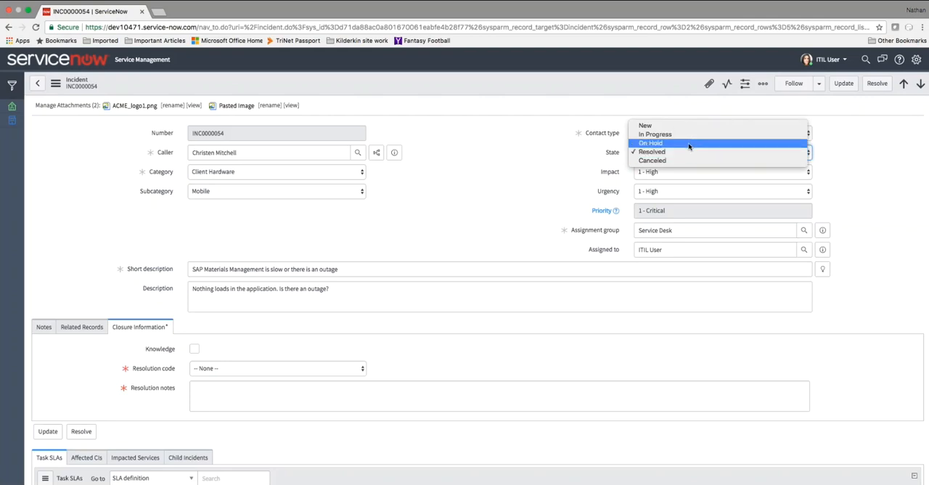
pyautogui.click(686, 127)
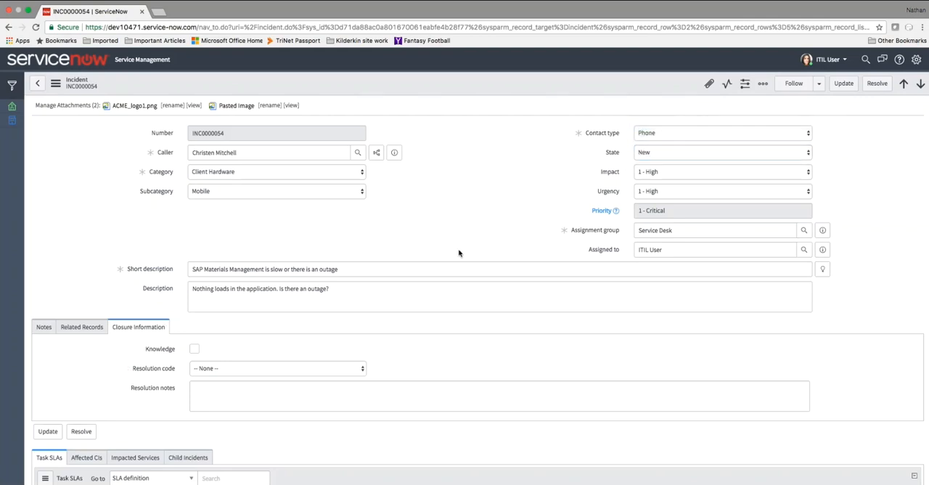
pyautogui.click(44, 327)
pyautogui.scroll(-3, 172, 384)
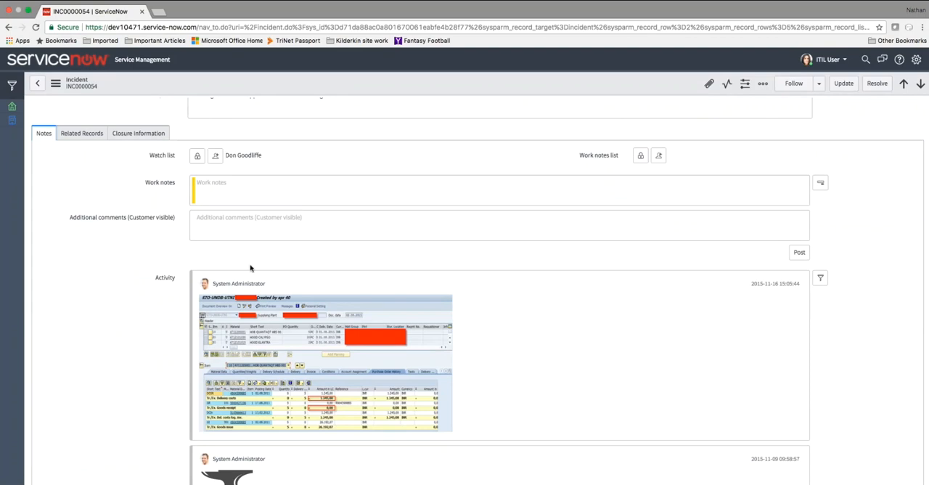
pyautogui.click(222, 237)
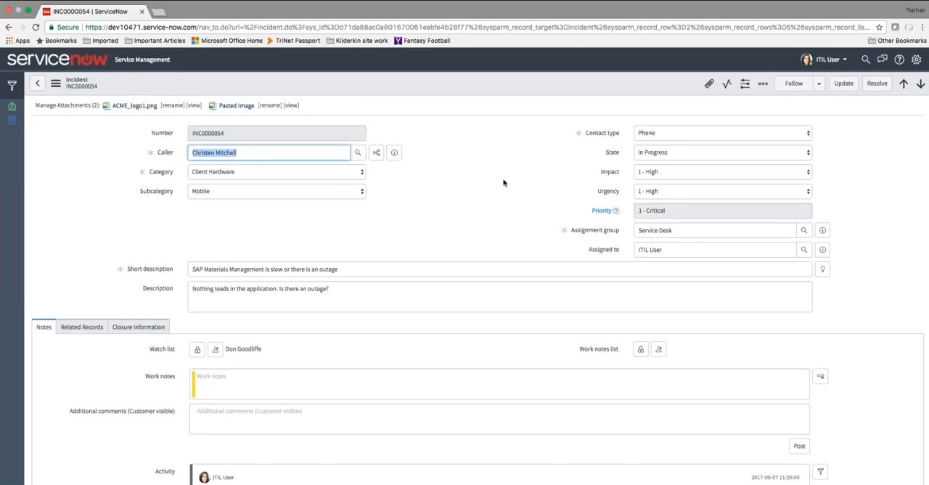
# - Set the incident's state to Resolved and try to update the record with its closure information left empty
pyautogui.click(679, 152)
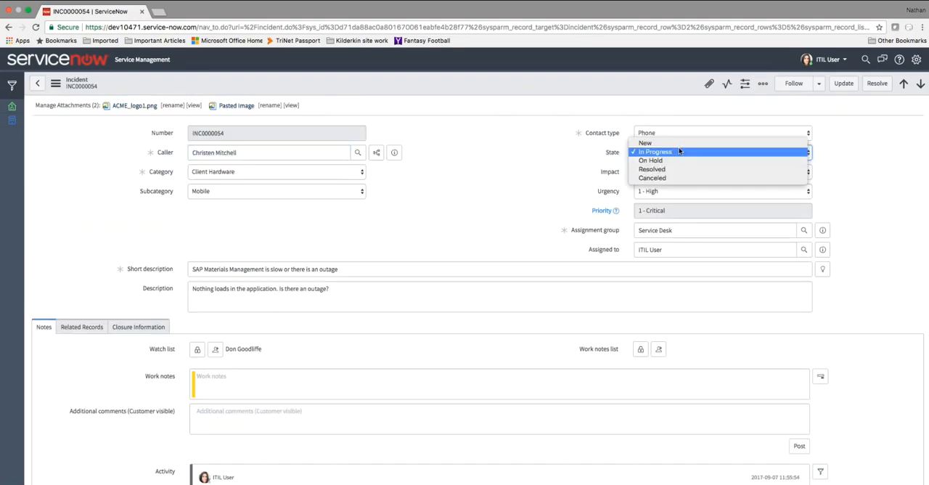
pyautogui.click(679, 152)
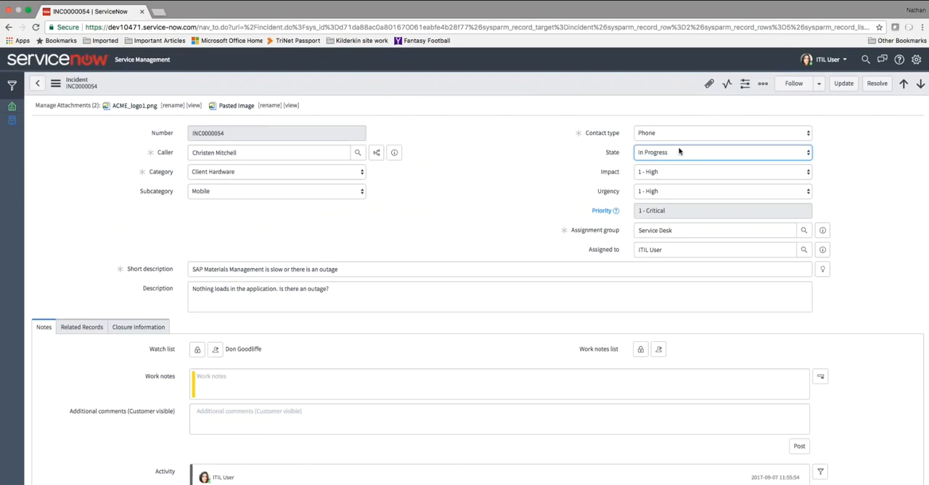
pyautogui.click(679, 152)
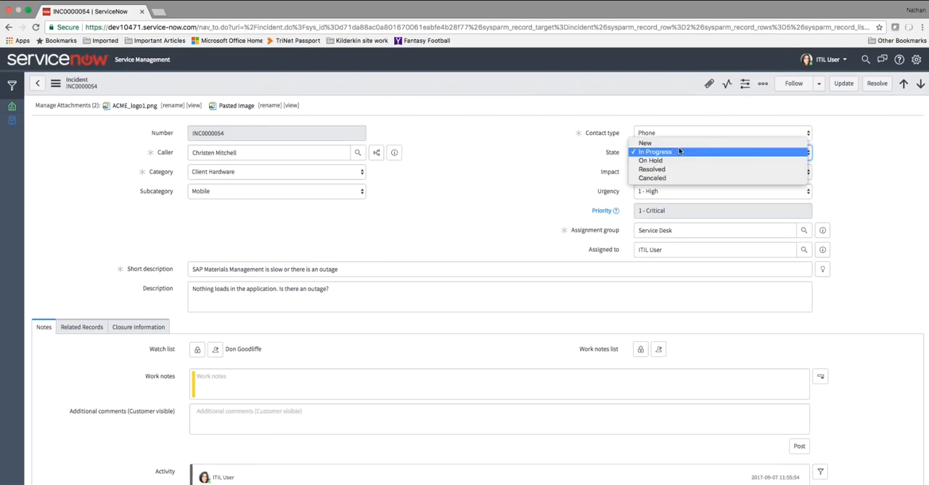
pyautogui.click(680, 173)
pyautogui.click(138, 330)
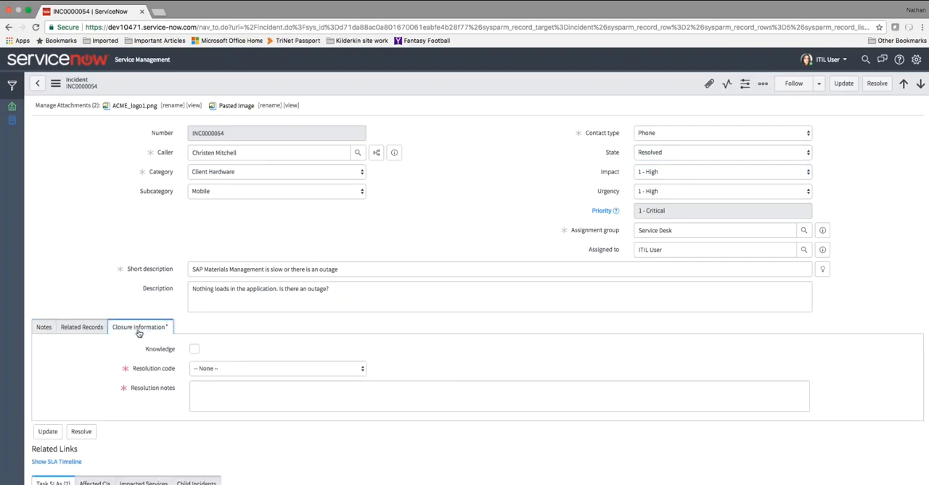
pyautogui.click(843, 83)
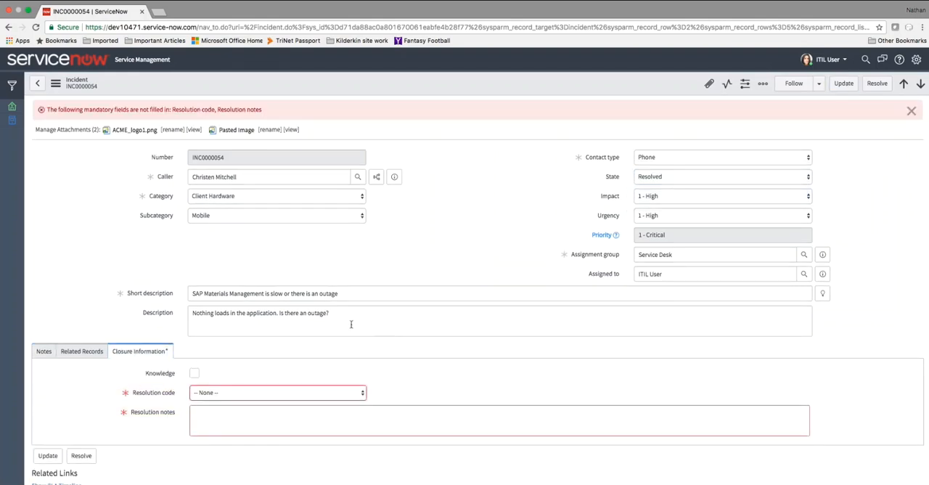
# - Set the resolution code to Solved, enter the resolution notes "Fixed this because I'm amazing!" and update the incident
pyautogui.click(263, 395)
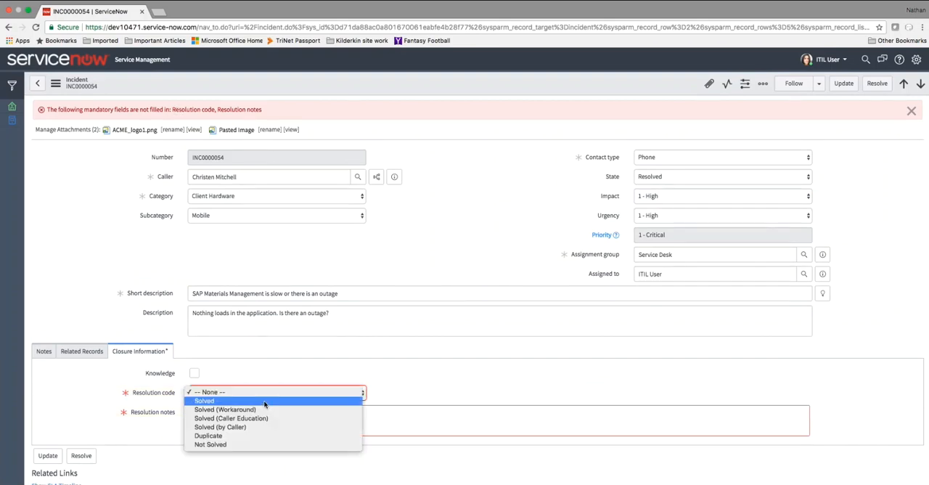
pyautogui.click(265, 403)
pyautogui.click(264, 412)
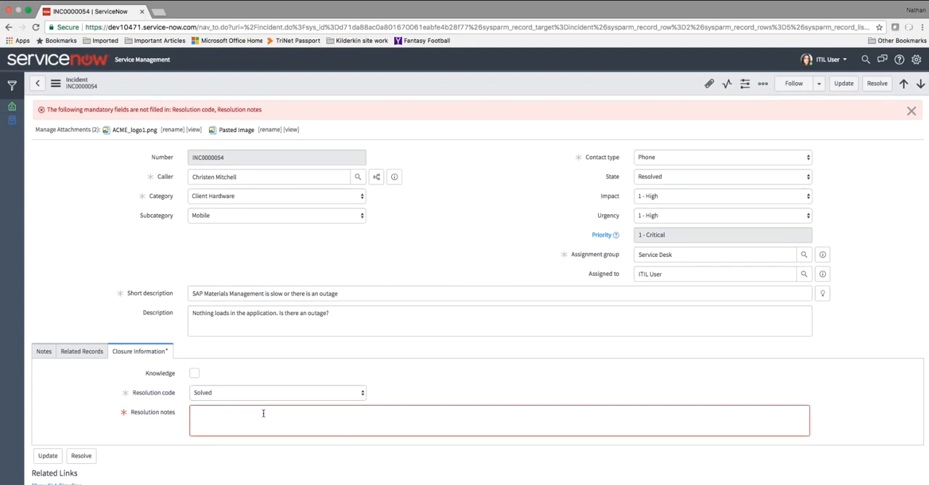
pyautogui.write("Fixed this because I'm amazing!")
pyautogui.click(842, 83)
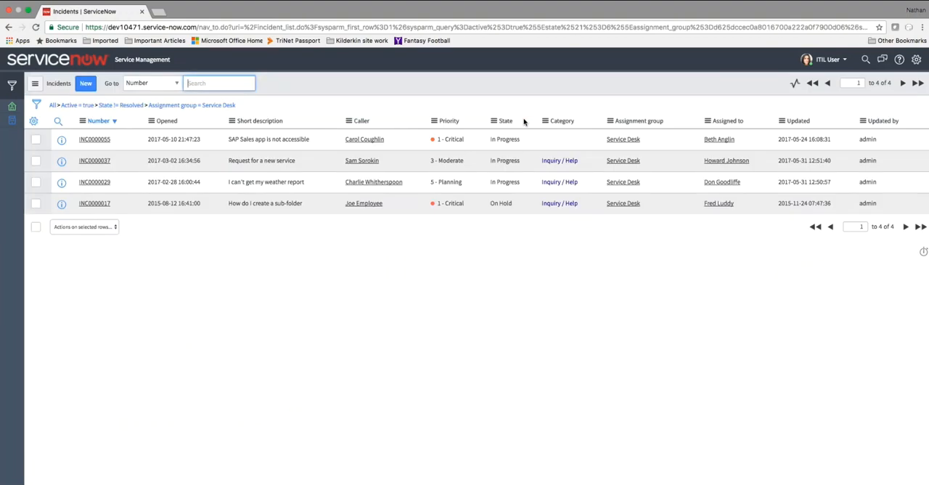
# - Open the incident "SAP Sales app is not accessible" and change its assignment group to Hardware
pyautogui.click(93, 139)
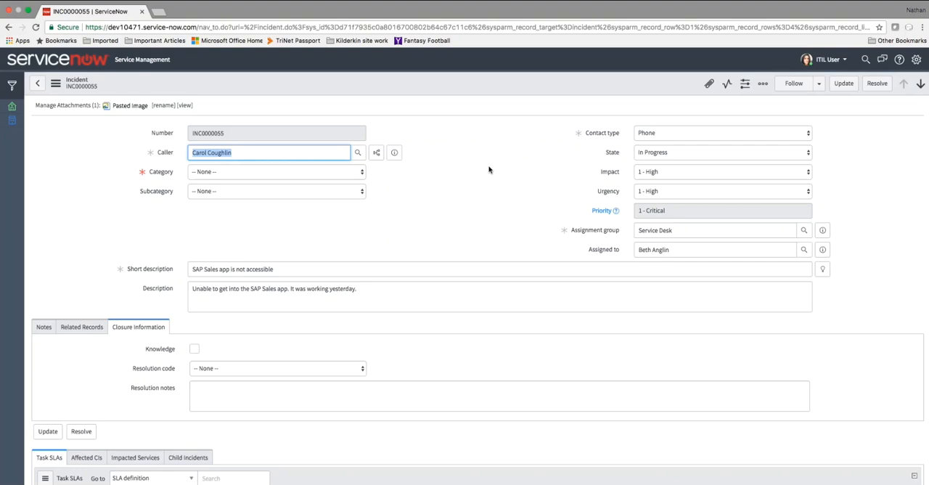
pyautogui.click(690, 228)
pyautogui.moveTo(686, 233); pyautogui.dragTo(591, 234)
pyautogui.write('Hadr')
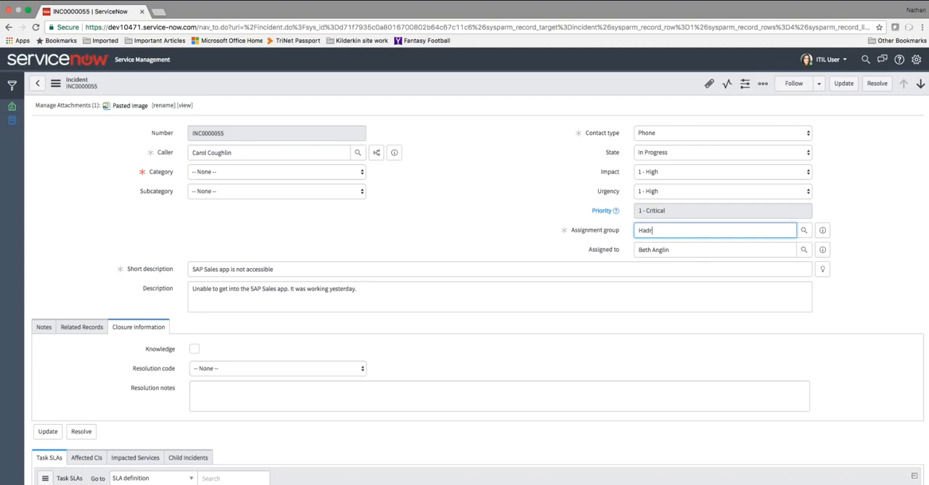
pyautogui.press('BackSpace')
pyautogui.press('BackSpace')
pyautogui.write('rd')
pyautogui.press('Down')
pyautogui.press('Tab')
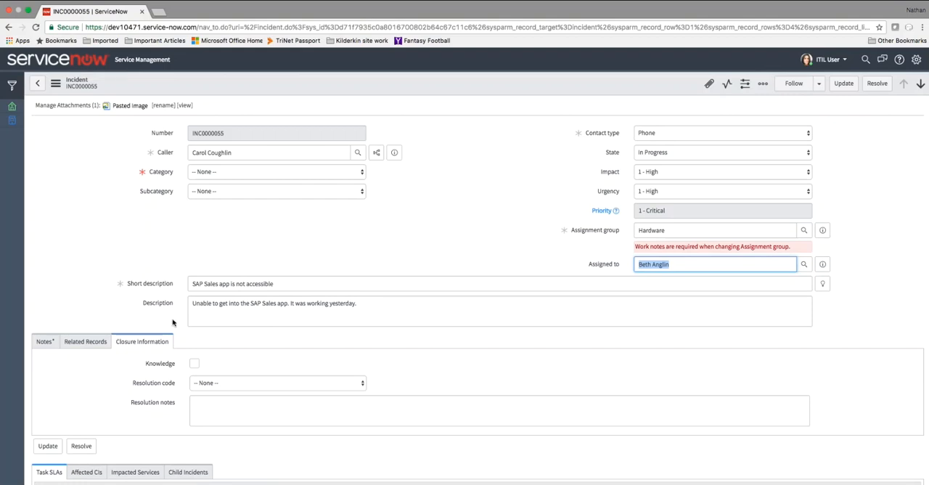
# - Enter the work note "I'm moving this because it's not my problem!" and try to update the incident
pyautogui.click(51, 343)
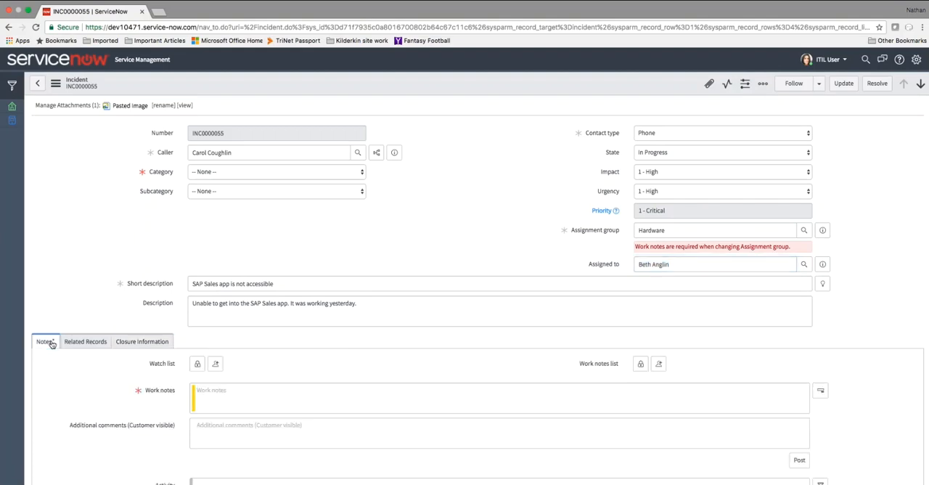
pyautogui.scroll(-3, 380, 390)
pyautogui.click(309, 296)
pyautogui.write("I'm moving thi")
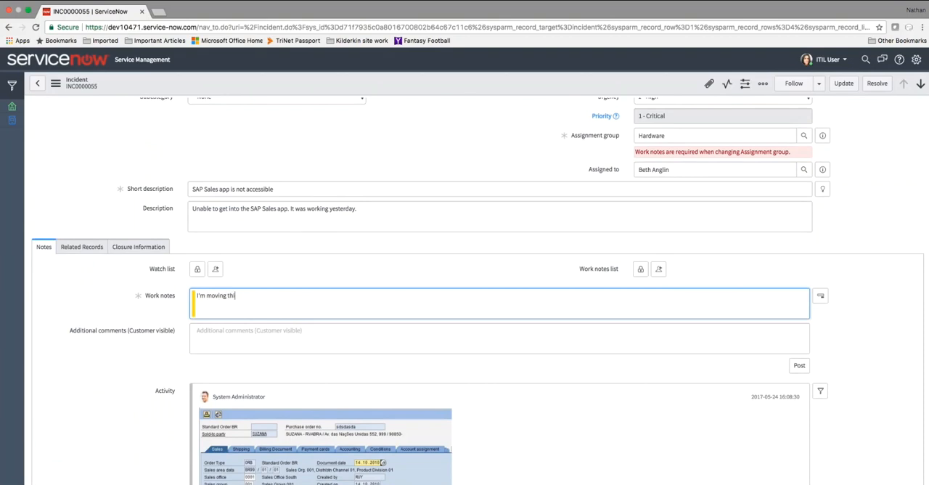
pyautogui.write("s because it's not my problem!")
pyautogui.click(843, 83)
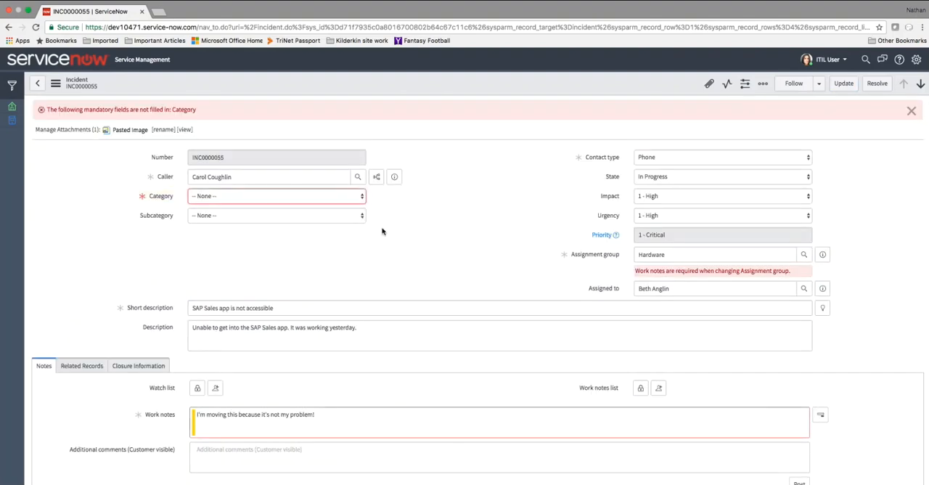
# - Set the incident's category to Client Hardware and update the record
pyautogui.click(255, 193)
pyautogui.click(254, 212)
pyautogui.click(311, 197)
pyautogui.click(312, 186)
pyautogui.click(297, 218)
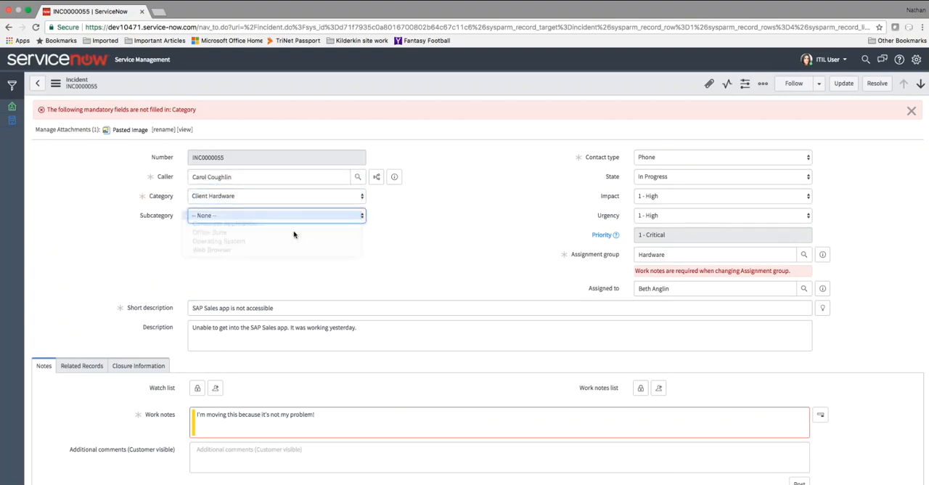
pyautogui.click(352, 240)
pyautogui.click(842, 83)
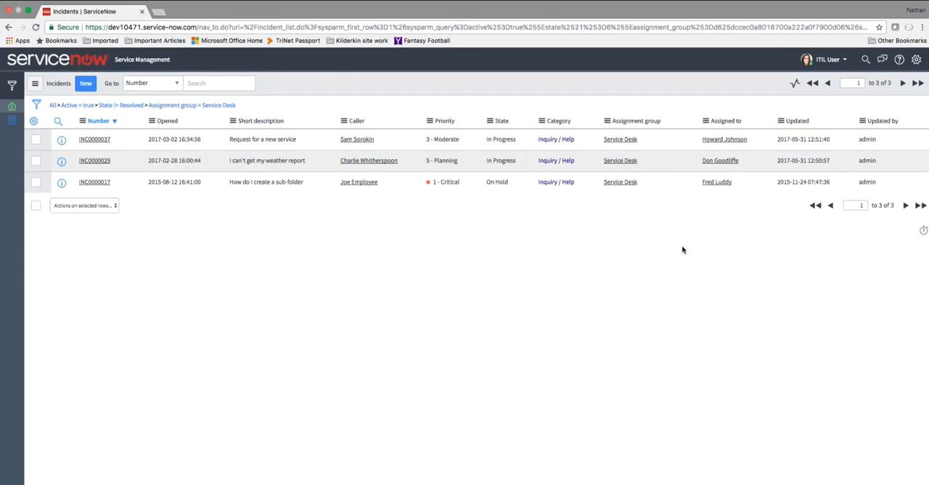
# - Find the Problem module with the navigator filter "problem" and open its overview
pyautogui.click(10, 89)
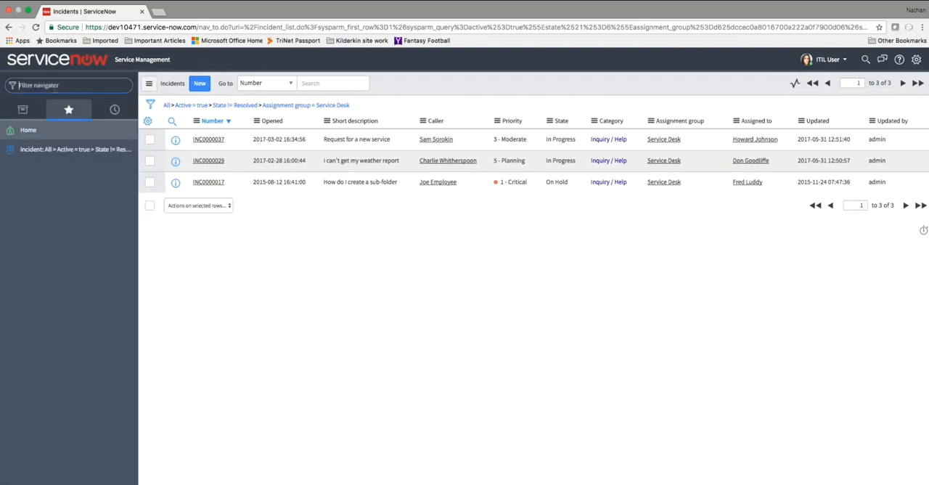
pyautogui.write('proe')
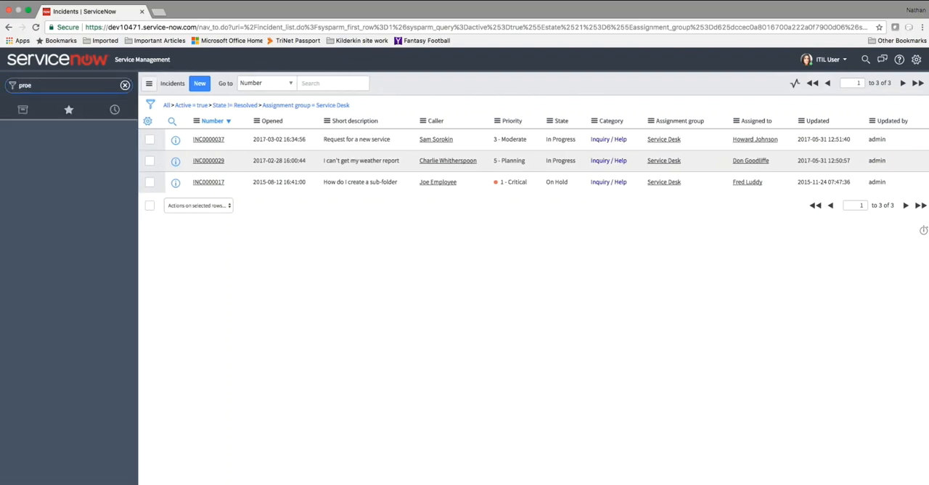
pyautogui.press('BackSpace')
pyautogui.press('BackSpace')
pyautogui.press('BackSpace')
pyautogui.write('problem')
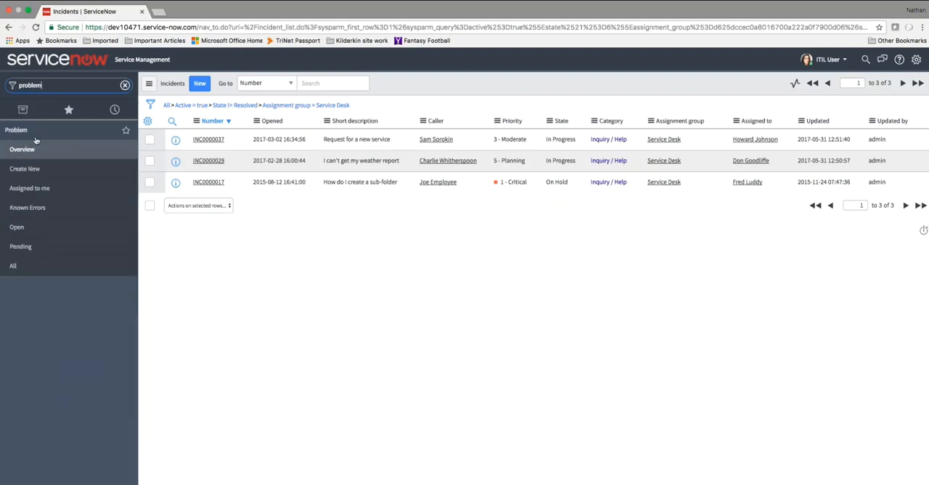
pyautogui.click(21, 152)
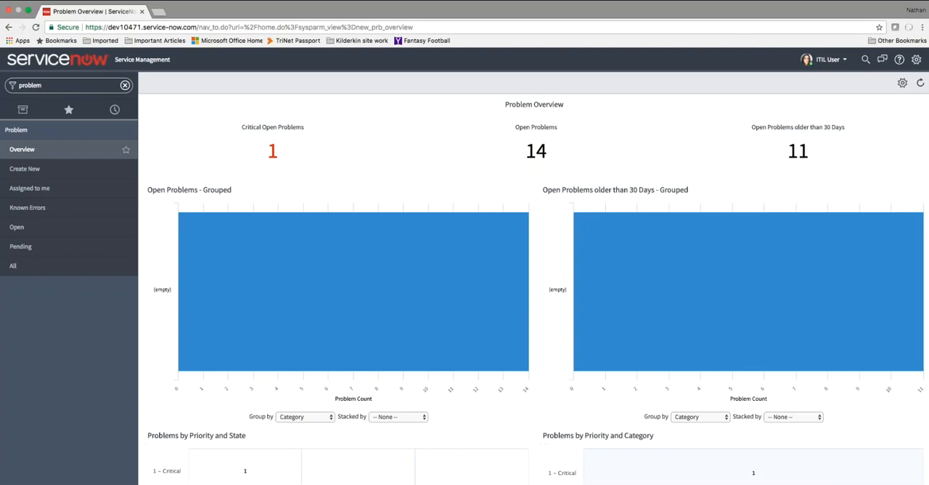
# - Start a new problem record and set its category to Enterprise Software
pyautogui.click(32, 171)
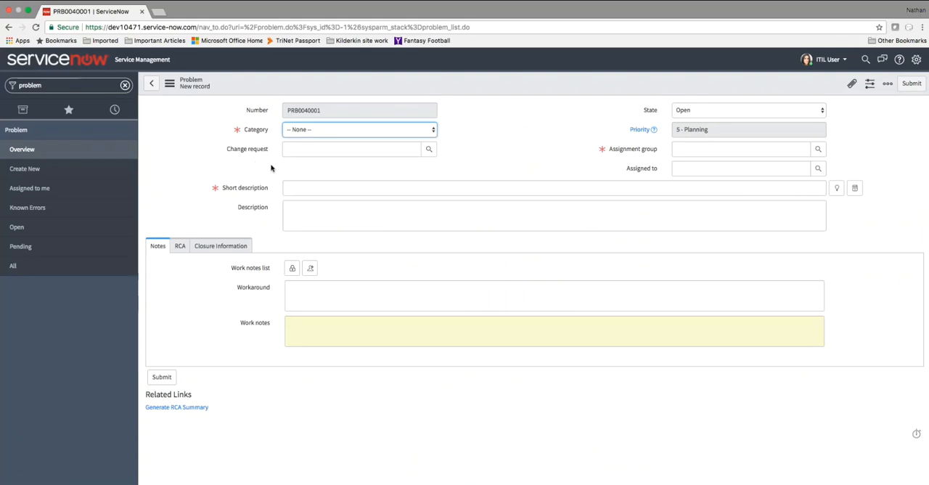
pyautogui.click(370, 130)
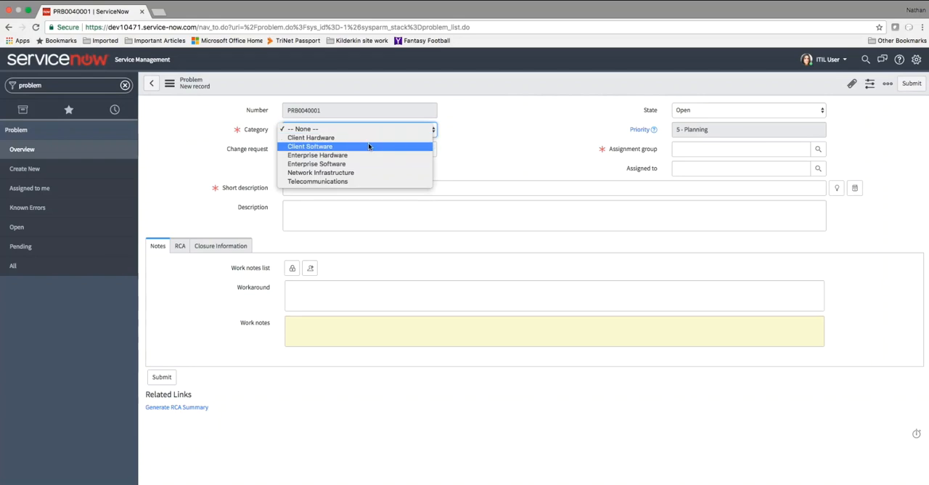
pyautogui.click(366, 163)
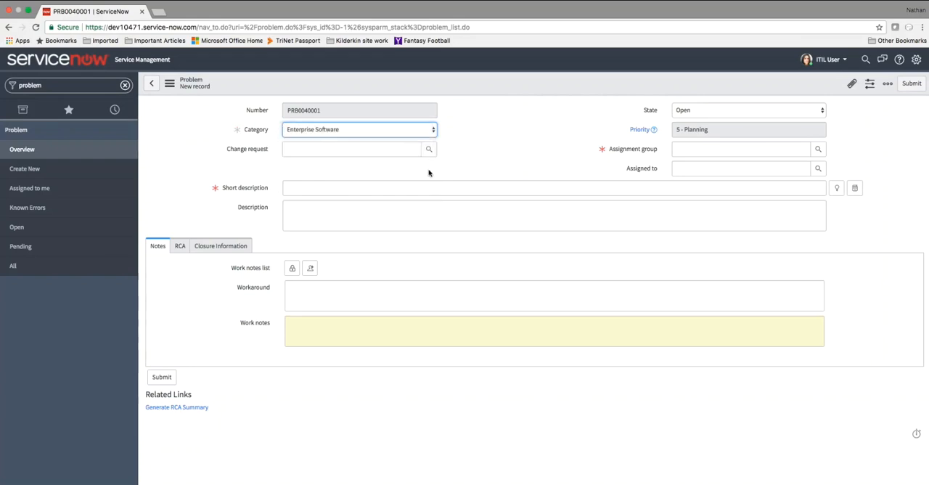
# - Enter the short description "Outlook is down" and the description "Outlook is not responding." for the problem
pyautogui.click(349, 191)
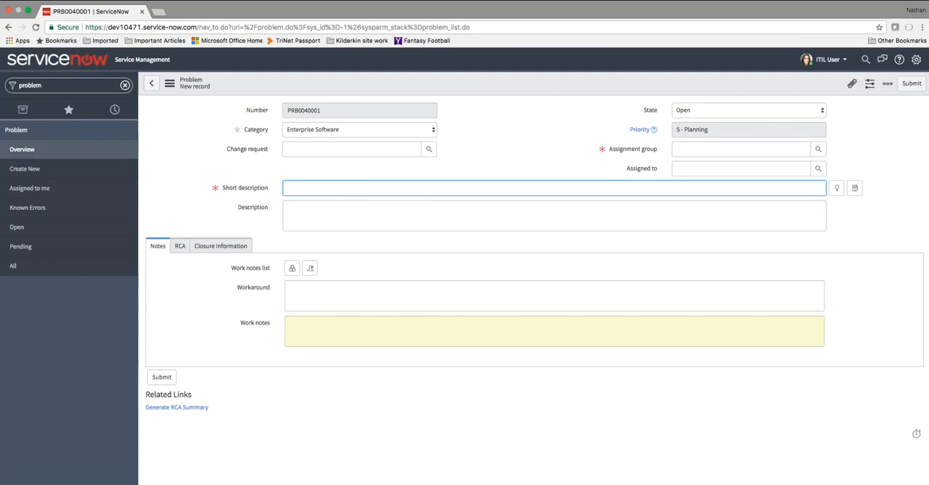
pyautogui.write('ou')
pyautogui.press('BackSpace')
pyautogui.press('BackSpace')
pyautogui.write('Outlook is down')
pyautogui.click(387, 224)
pyautogui.write('Out')
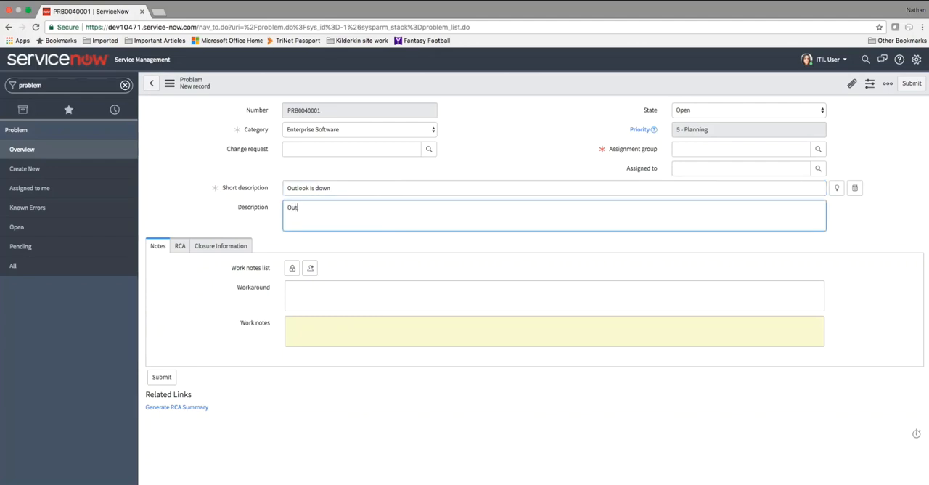
pyautogui.write('look is not responding.')
# - Assign the problem to the Software group and to ITIL User, and save the record without leaving it
pyautogui.click(737, 149)
pyautogui.write('Sof')
pyautogui.press('Tab')
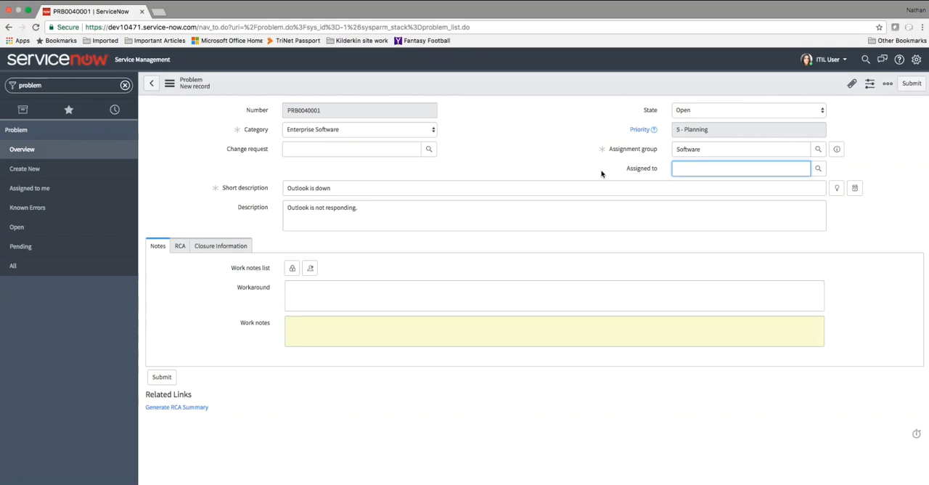
pyautogui.rightClick(544, 84)
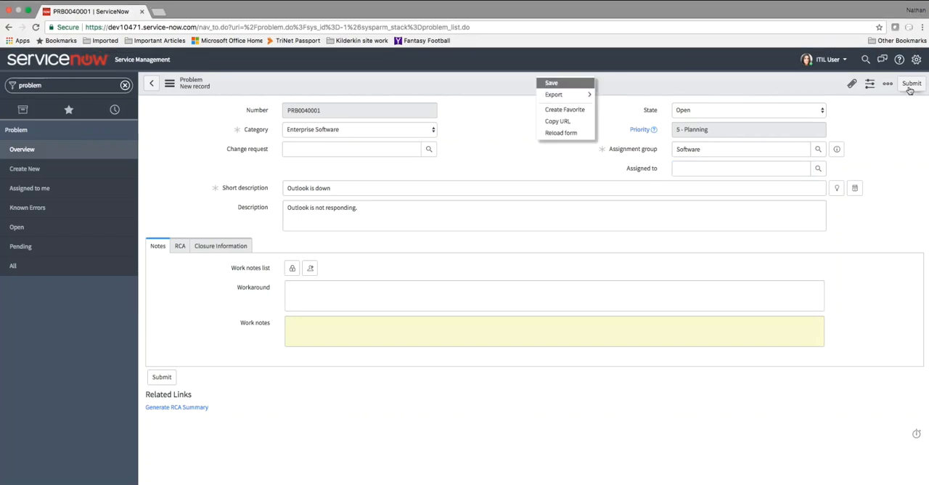
pyautogui.click(899, 148)
pyautogui.click(745, 165)
pyautogui.write('Itil')
pyautogui.press('Tab')
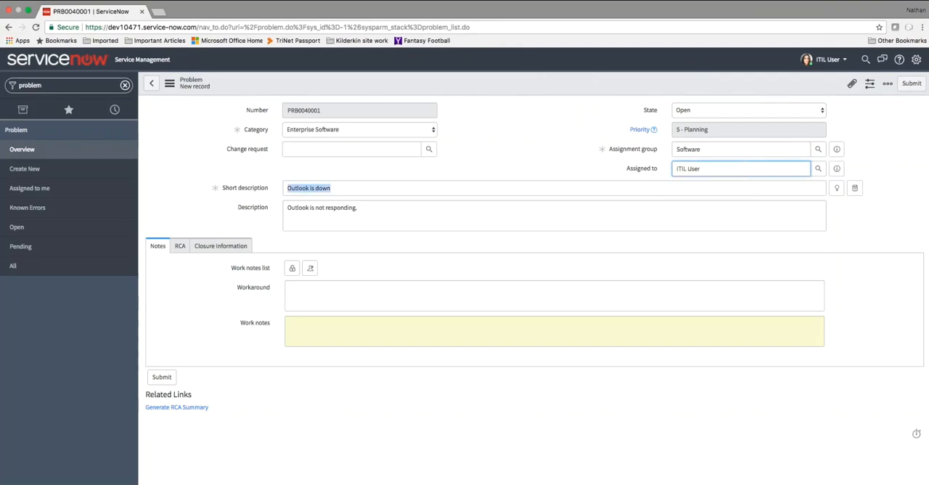
pyautogui.rightClick(521, 85)
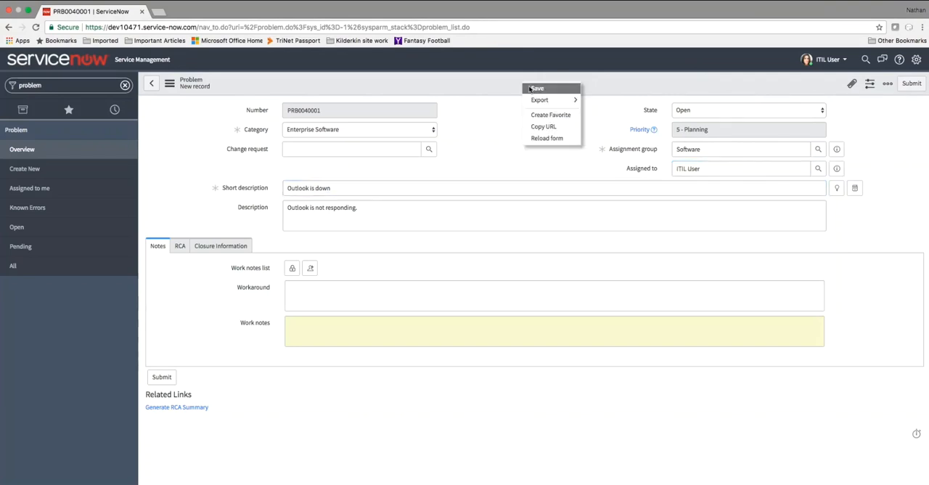
pyautogui.click(529, 88)
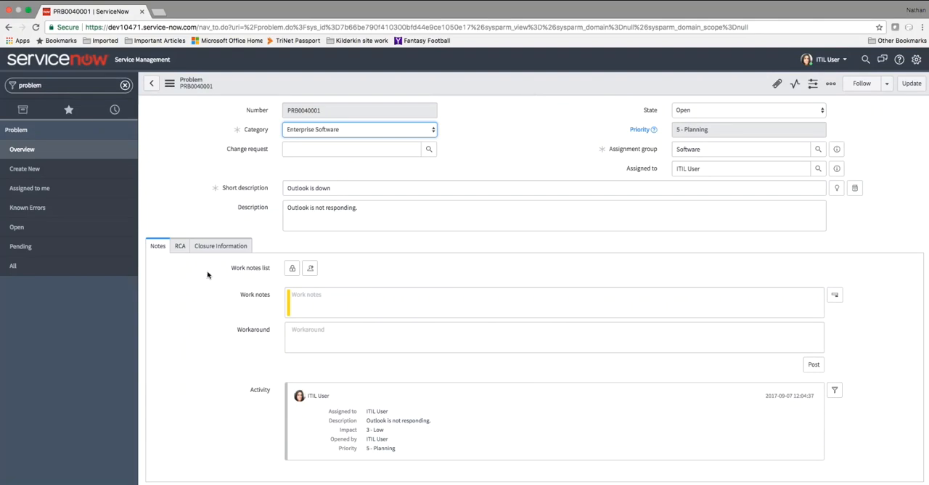
# - Enter the workaround "looking into this" on the problem and save the record
pyautogui.click(369, 339)
pyautogui.write('looking into this')
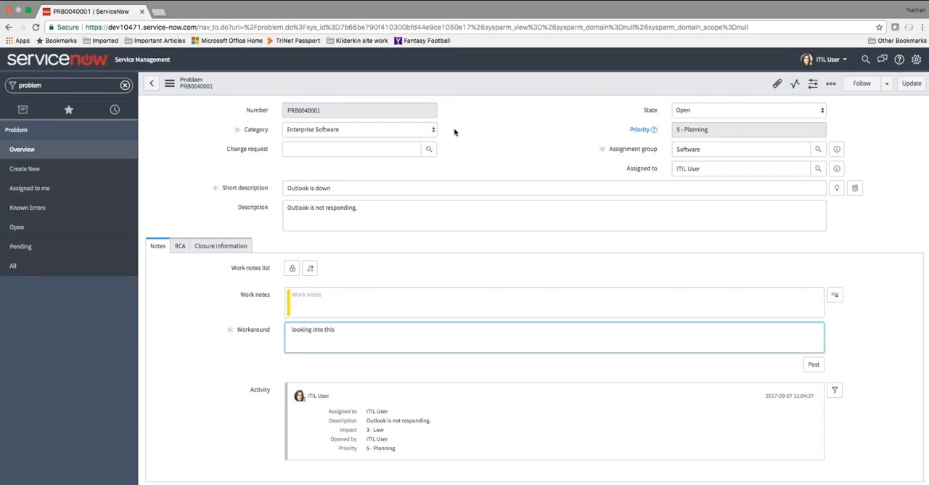
pyautogui.rightClick(481, 84)
pyautogui.click(493, 85)
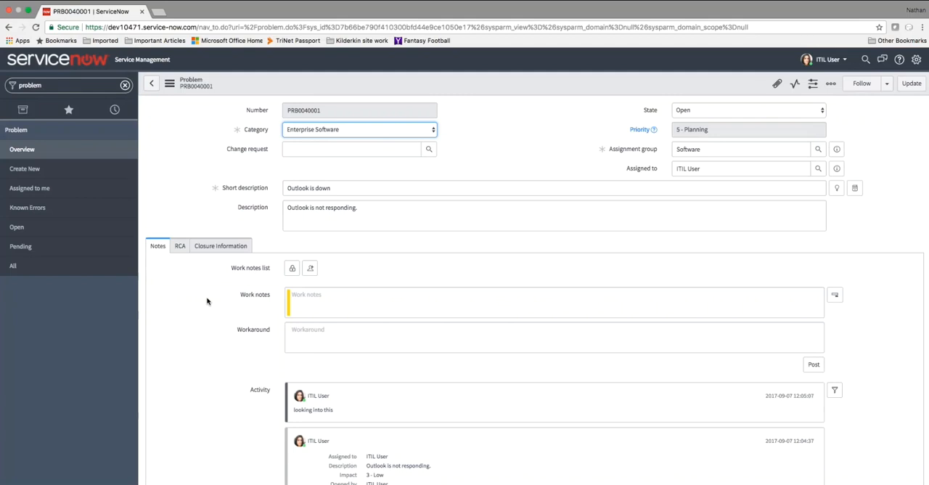
# - Edit the problem's related incidents and filter the available ones to those whose short description contains "email"
pyautogui.scroll(-5, 207, 300)
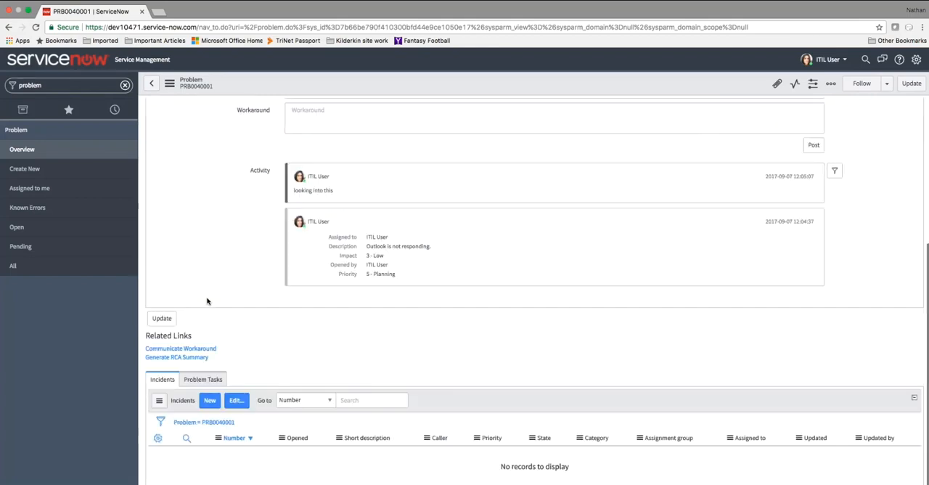
pyautogui.click(237, 401)
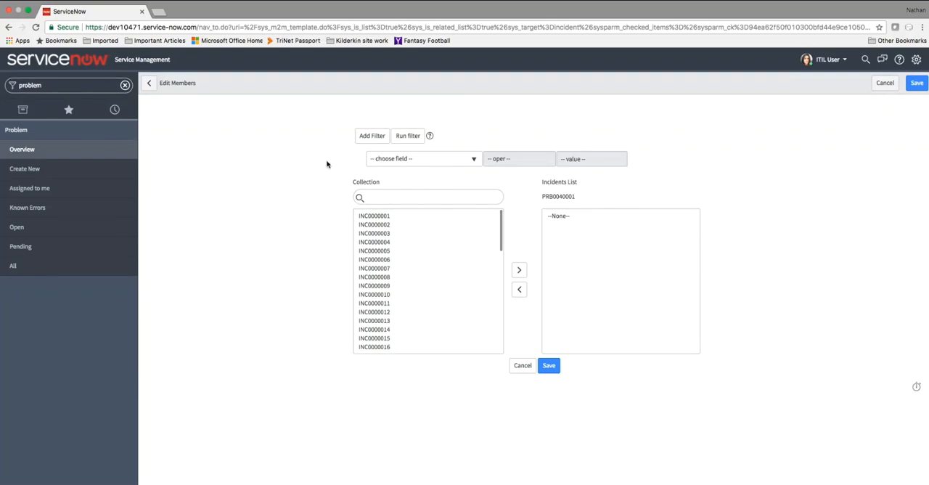
pyautogui.click(457, 160)
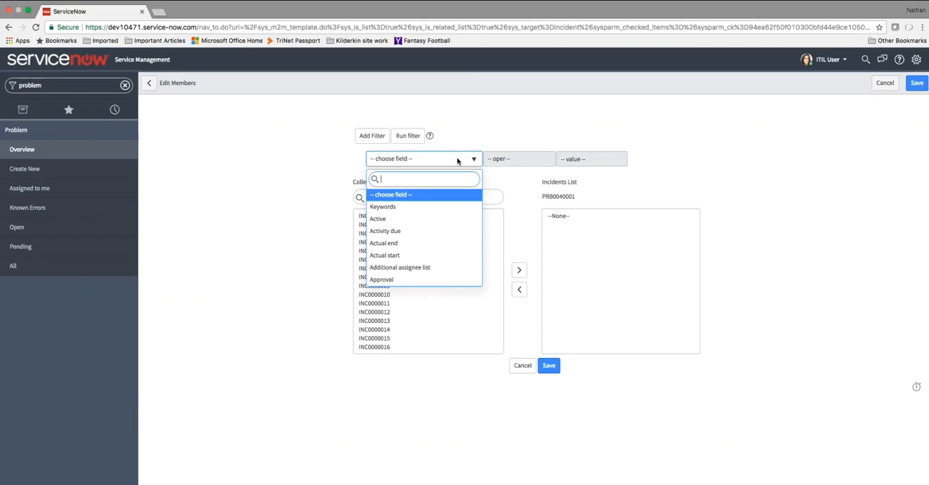
pyautogui.write('short')
pyautogui.press('Return')
pyautogui.press('c')
pyautogui.press('Tab')
pyautogui.write('email')
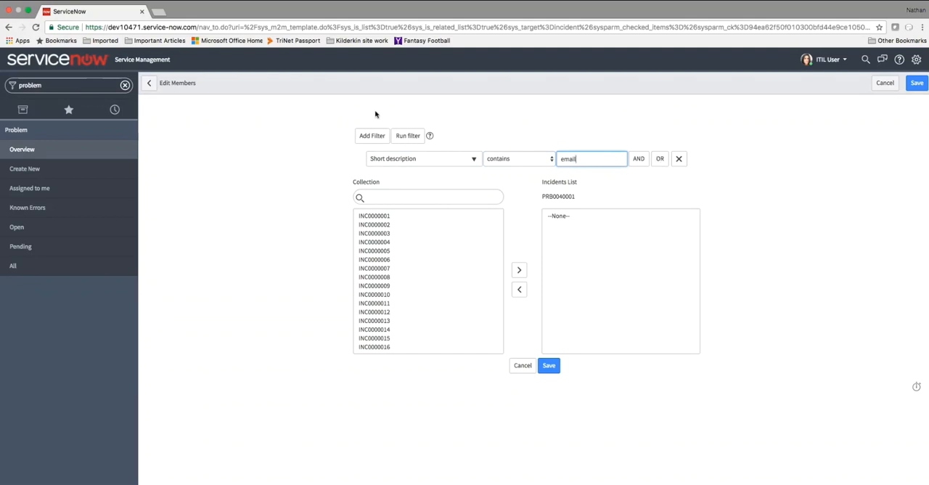
pyautogui.click(408, 136)
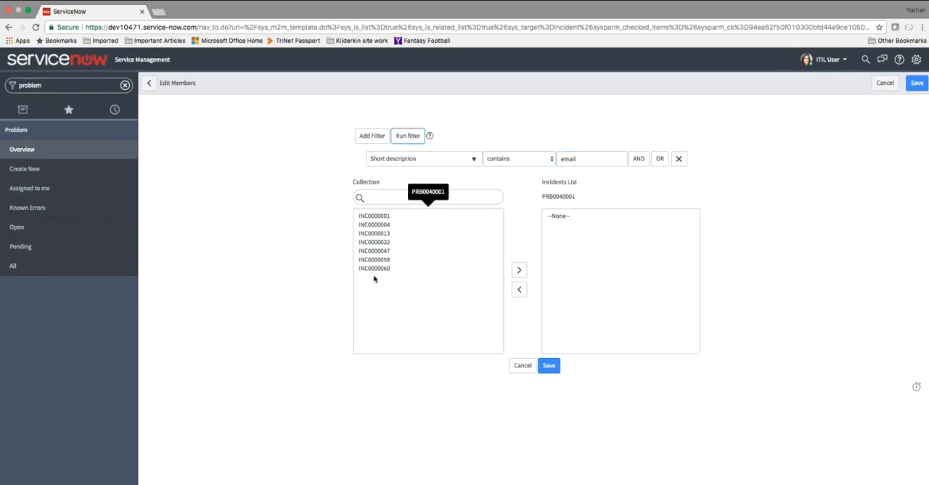
# - Check the filtered incidents' details, add INC0000001, INC0000032 and INC0000058 to the problem's incidents list and save it
pyautogui.click(374, 216)
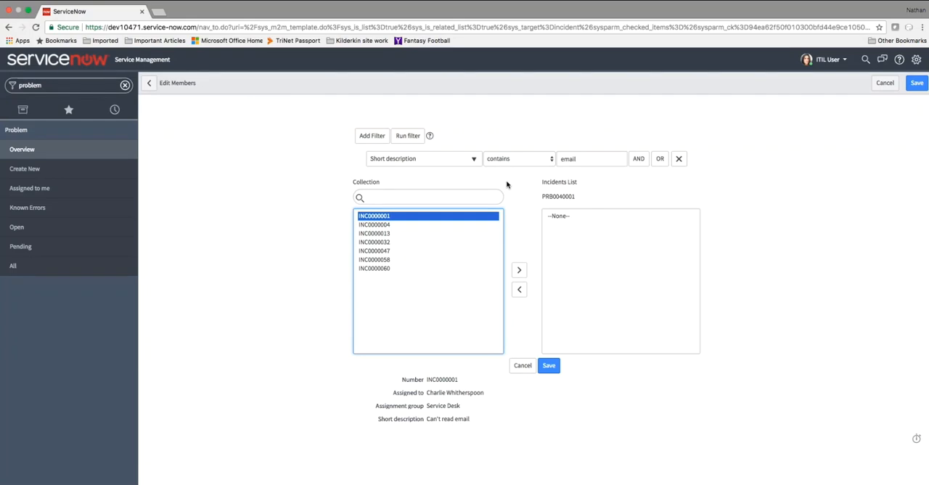
pyautogui.press('Down')
pyautogui.press('Down')
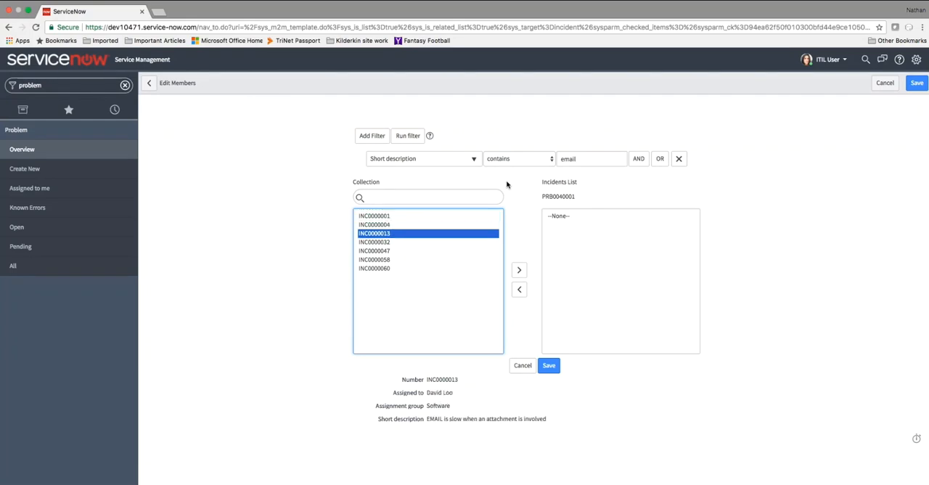
pyautogui.press('Down')
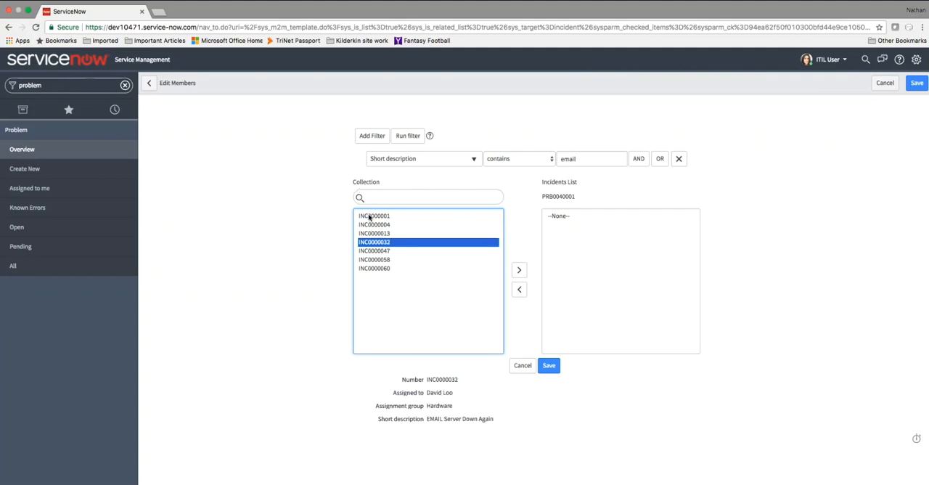
pyautogui.click(368, 216)
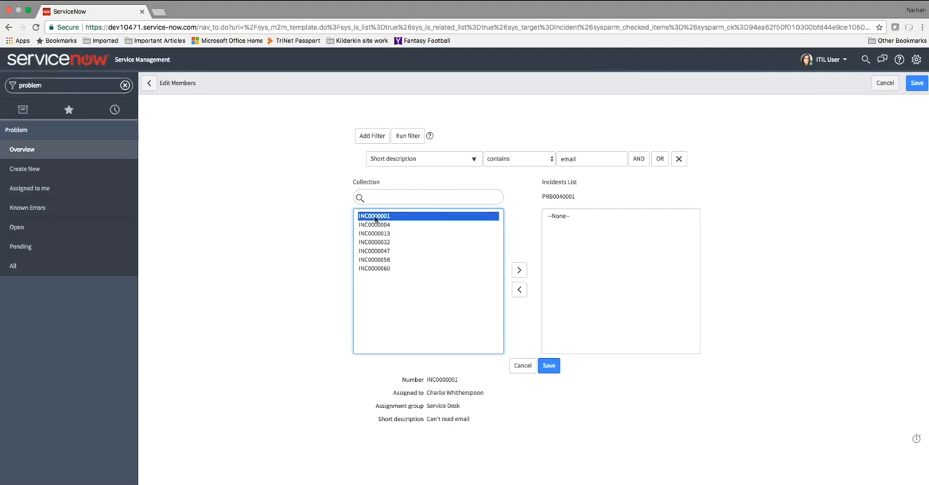
pyautogui.doubleClick(374, 216)
pyautogui.click(373, 232)
pyautogui.keyDown('super'); pyautogui.click(375, 250); pyautogui.keyUp('super')
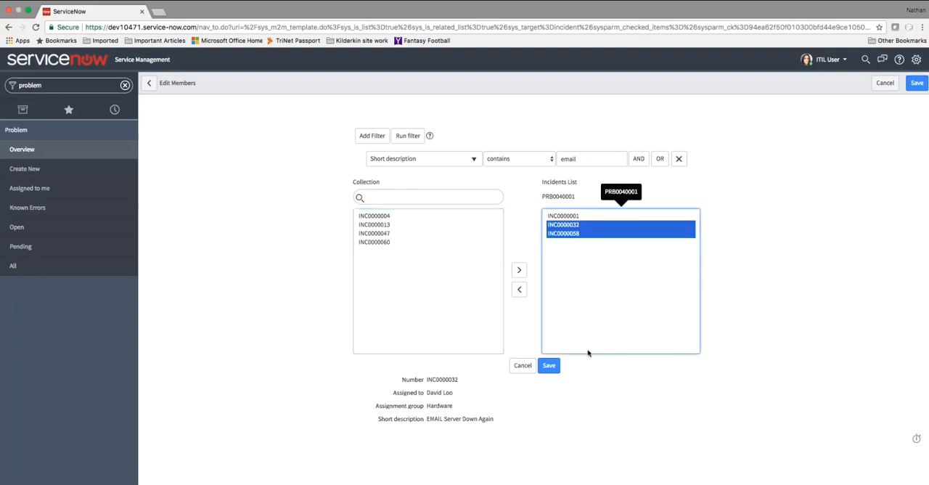
pyautogui.click(582, 388)
pyautogui.click(548, 365)
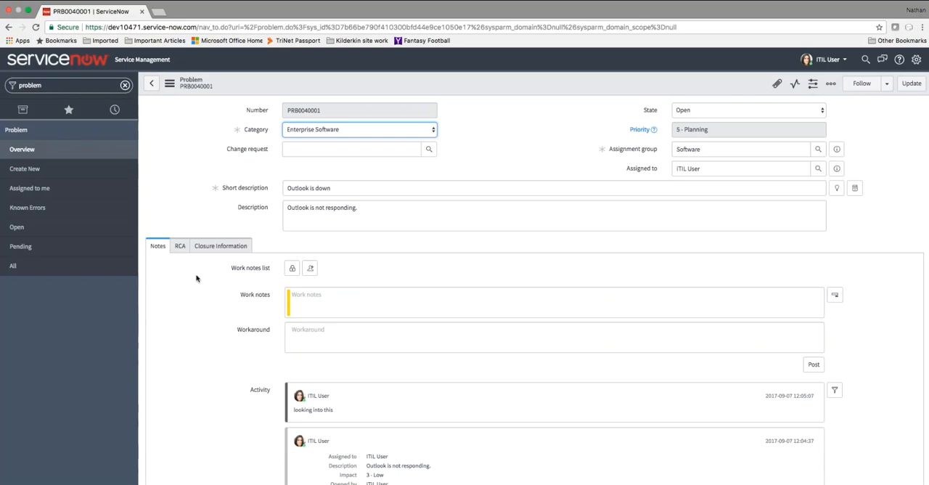
# - Set the problem's state to Closed/Resolved and enter "closed" as the close notes
pyautogui.click(349, 346)
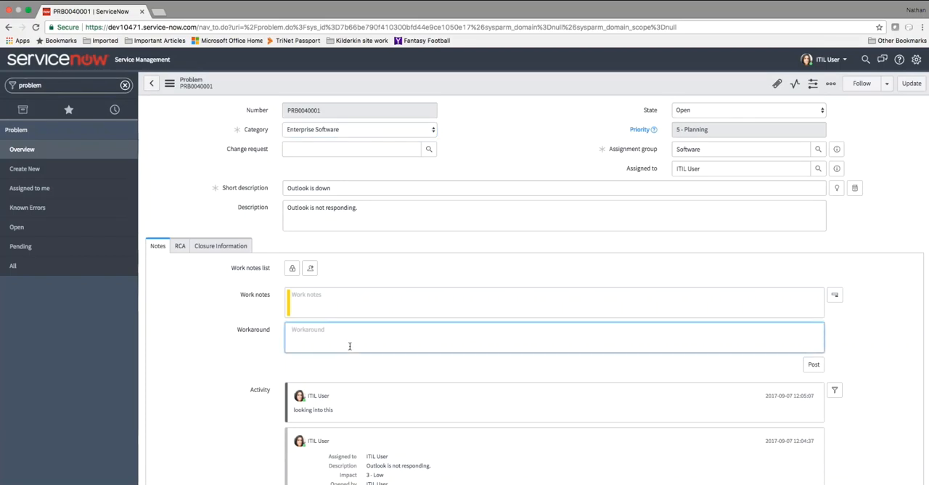
pyautogui.click(181, 247)
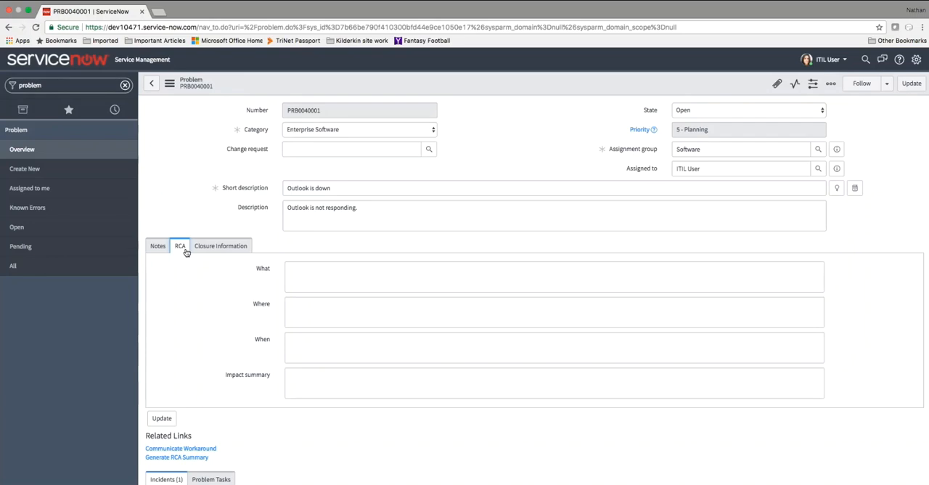
pyautogui.click(693, 111)
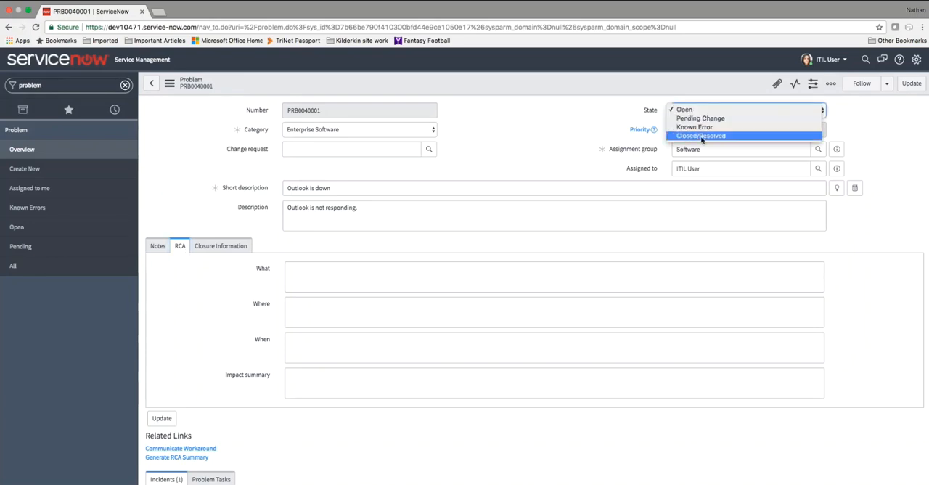
pyautogui.click(702, 136)
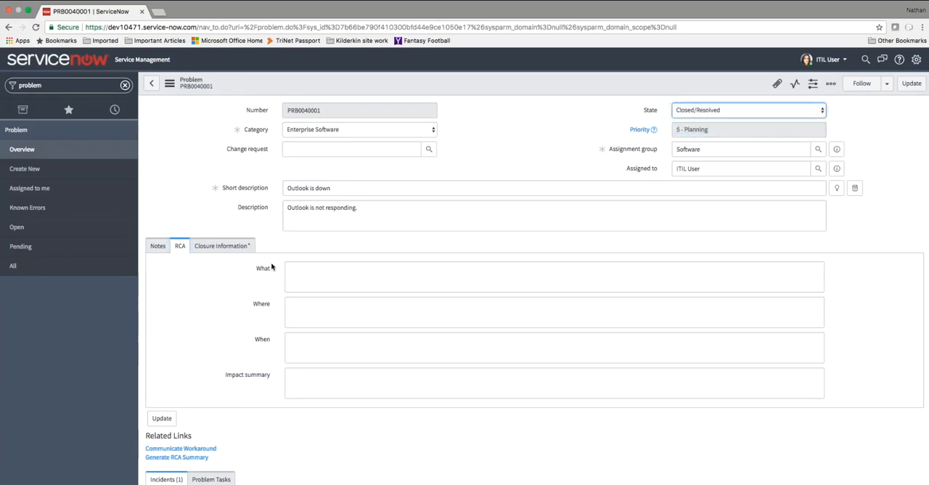
pyautogui.click(233, 251)
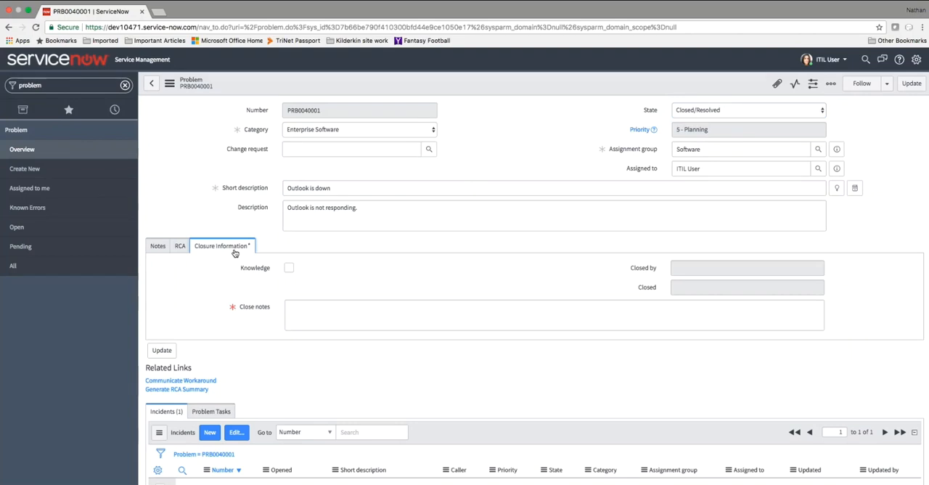
pyautogui.click(303, 316)
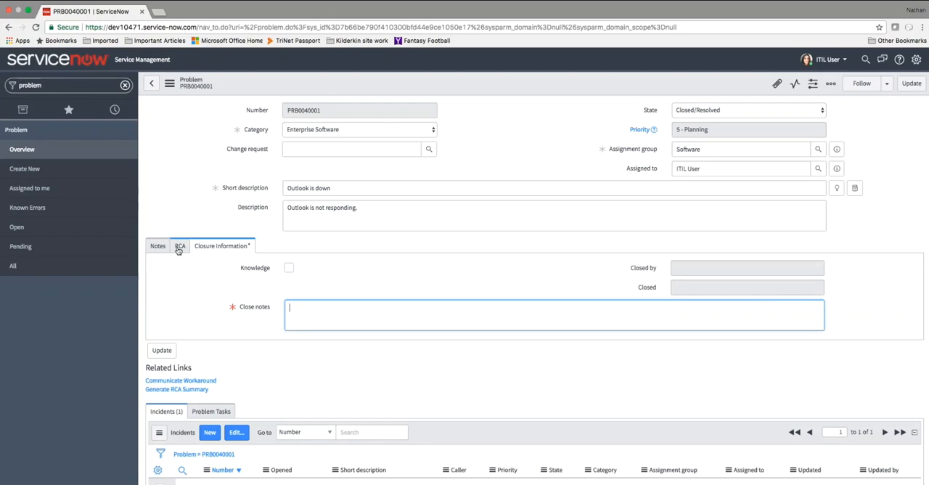
pyautogui.write('co')
pyautogui.press('BackSpace')
pyautogui.write('losed')
# - Fill in the problem's root cause analysis with What "OUtage of email", Where "Everywhere" and When "Today"
pyautogui.click(181, 249)
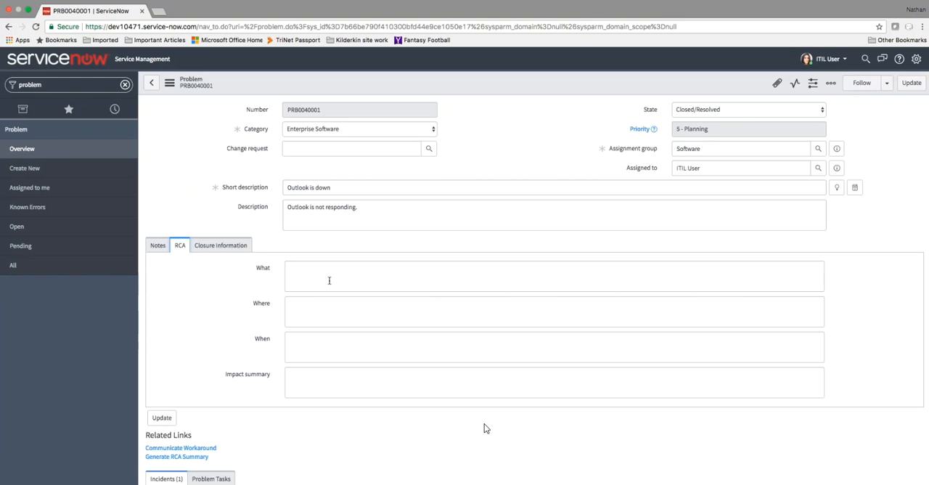
pyautogui.click(328, 274)
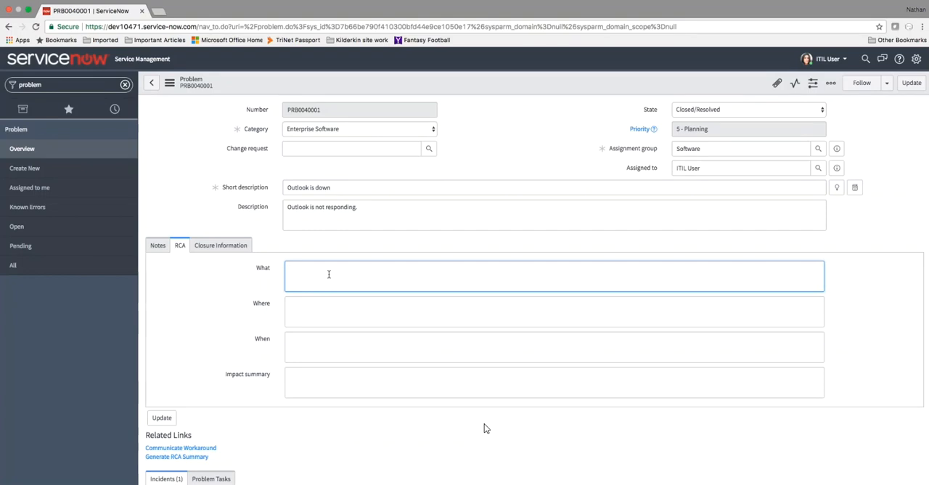
pyautogui.write('OUtage of email')
pyautogui.press('Tab')
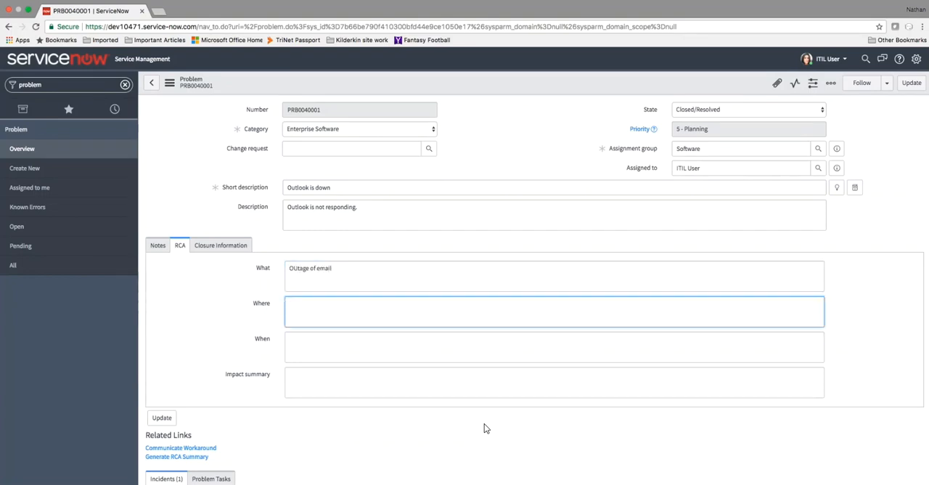
pyautogui.write('Everywhere')
pyautogui.press('Tab')
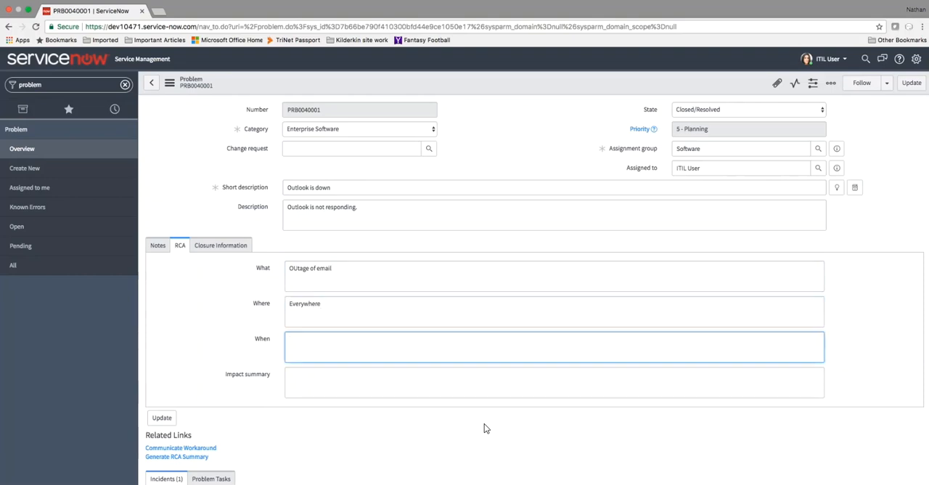
pyautogui.write('Today')
pyautogui.press('Tab')
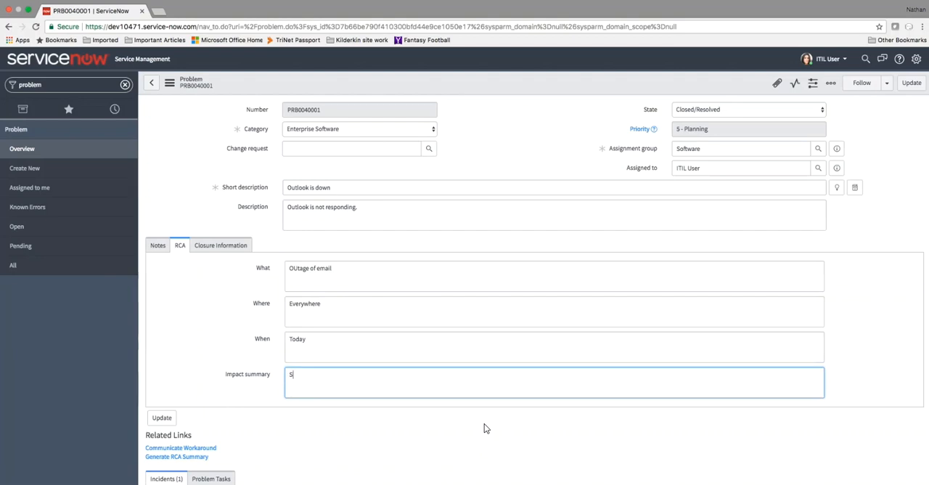
# - Enter the impact summary "Everything wa on fire, it was insane!" in the root cause analysis and save the problem
pyautogui.write('Everything wa on fire, it was insane!')
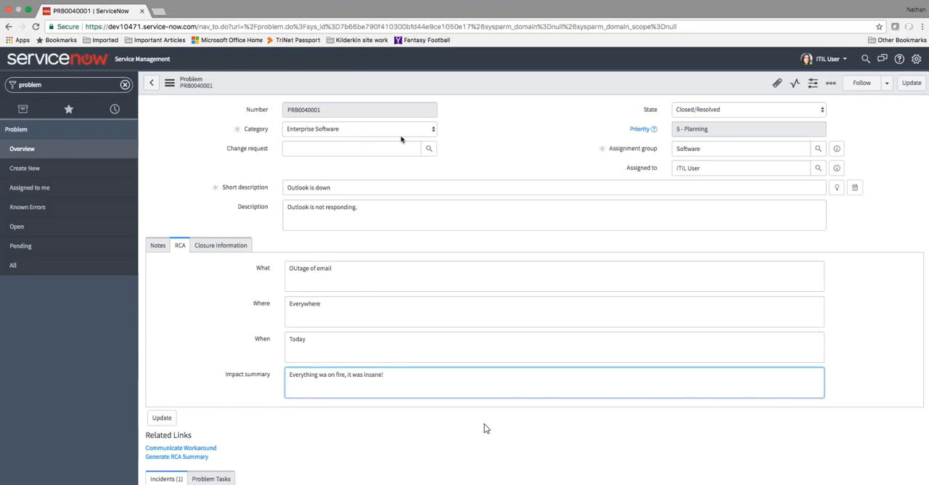
pyautogui.rightClick(534, 82)
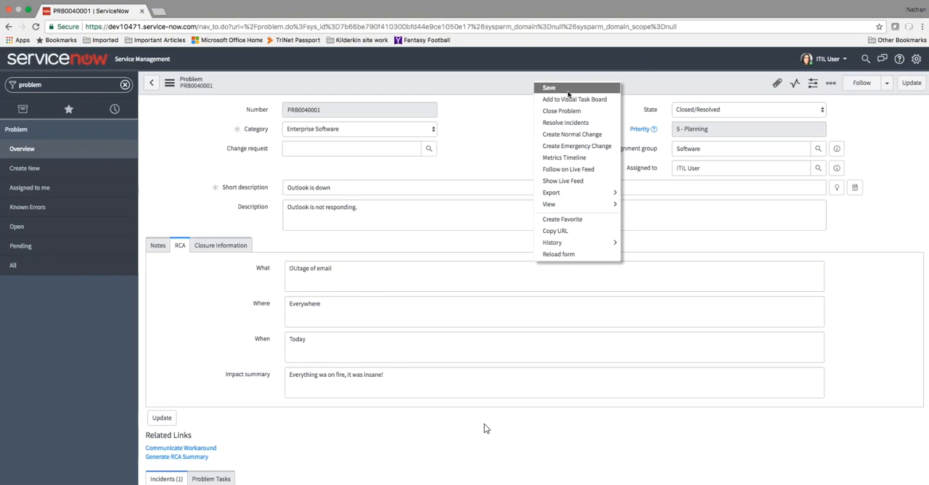
pyautogui.click(568, 93)
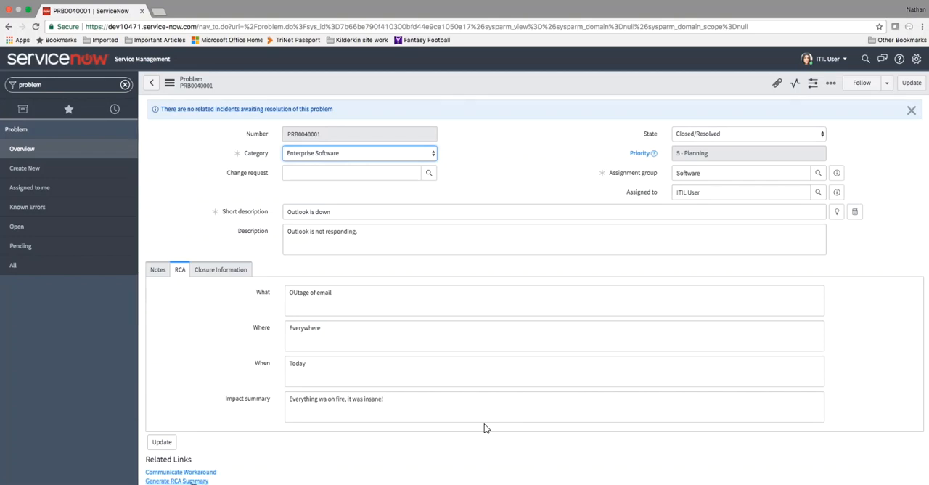
# - Generate the problem's RCA summary, review it and close the summary page
pyautogui.click(185, 481)
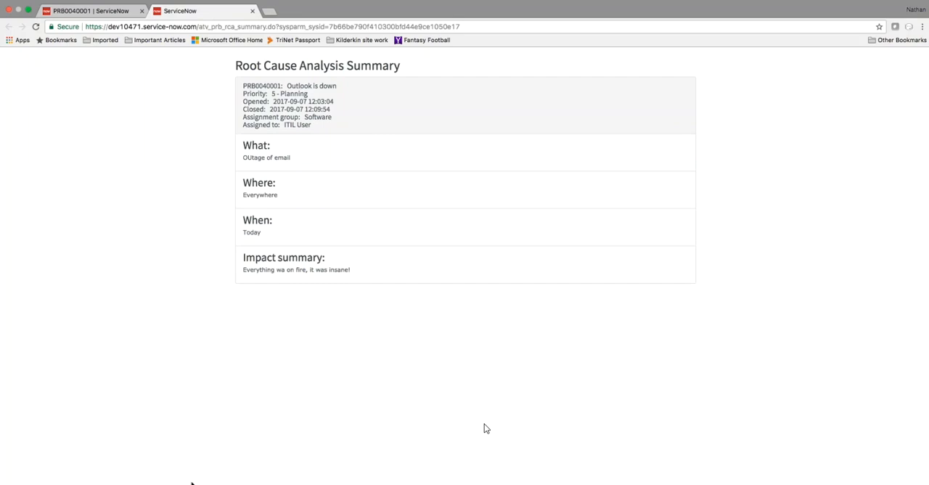
pyautogui.press('super+w')
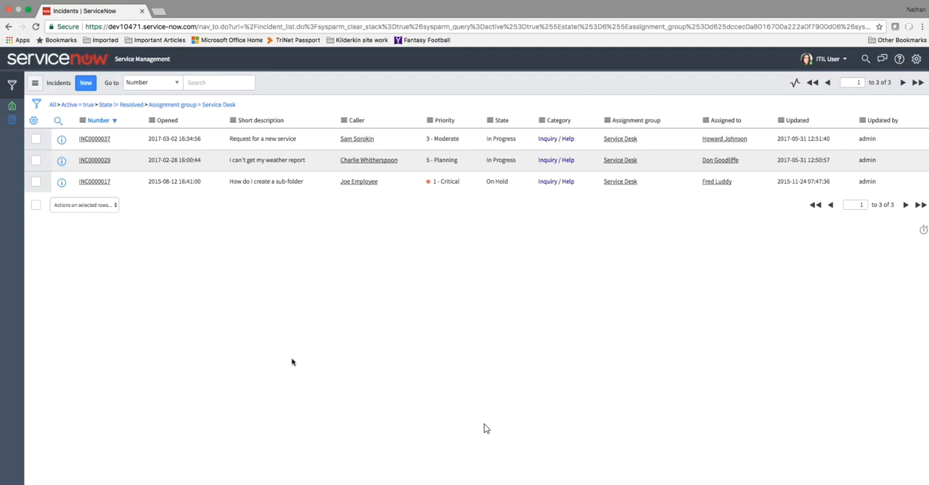
# - Open incident INC0000037 from the incidents list and create a problem from it
pyautogui.click(95, 138)
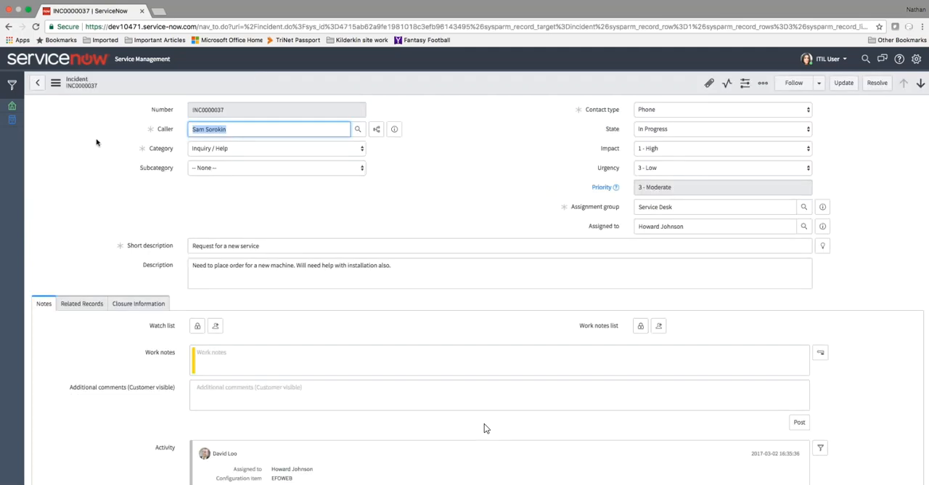
pyautogui.rightClick(455, 93)
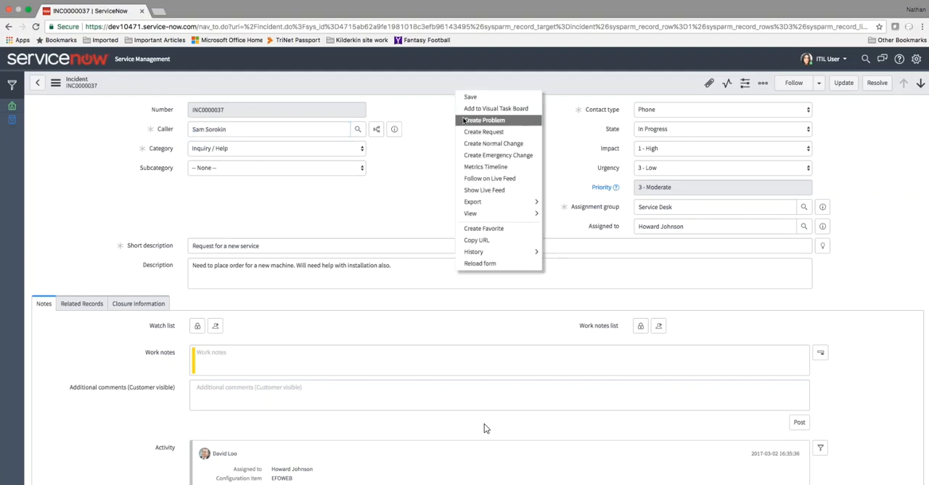
pyautogui.click(464, 120)
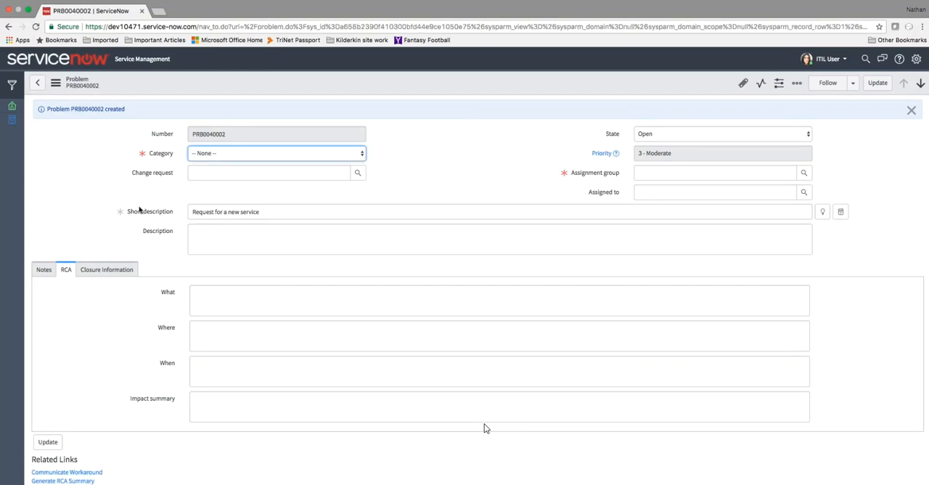
# - Set the new problem's category to Client Software and its assignment group to Software
pyautogui.click(333, 157)
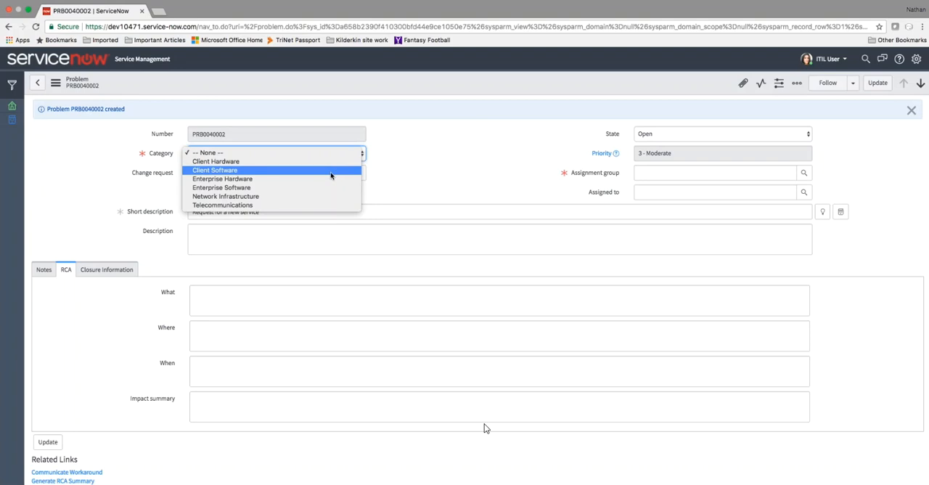
pyautogui.click(330, 171)
pyautogui.click(691, 175)
pyautogui.write('s')
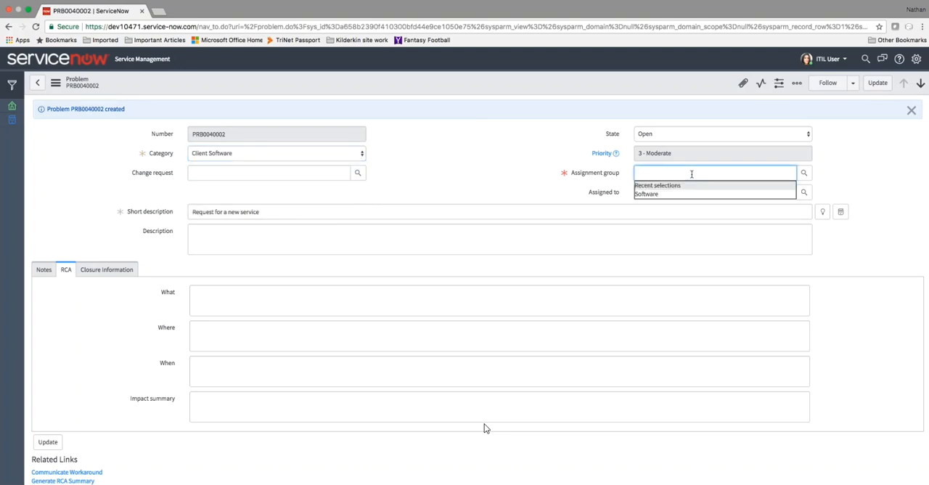
pyautogui.click(675, 196)
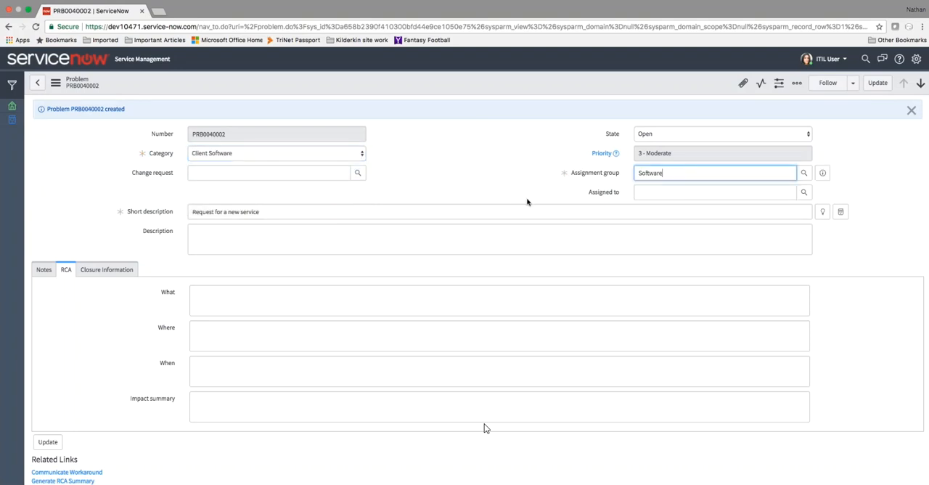
pyautogui.click(669, 193)
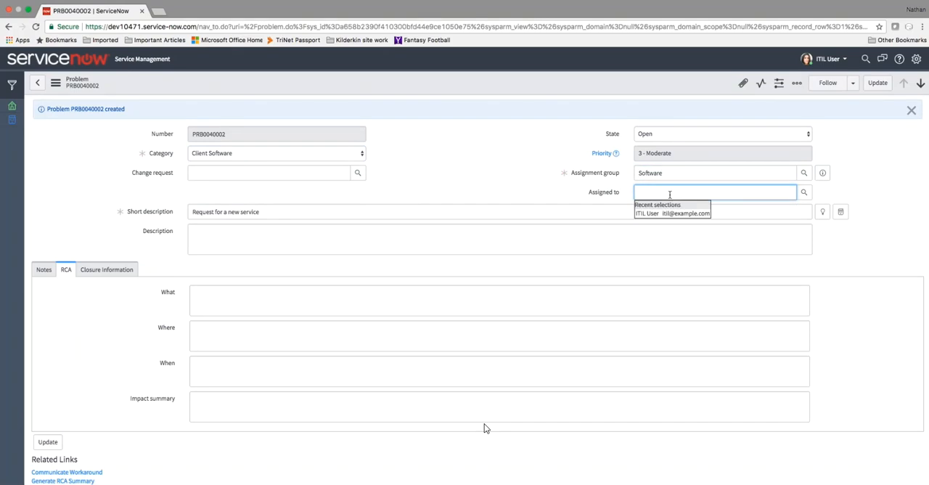
pyautogui.click(537, 183)
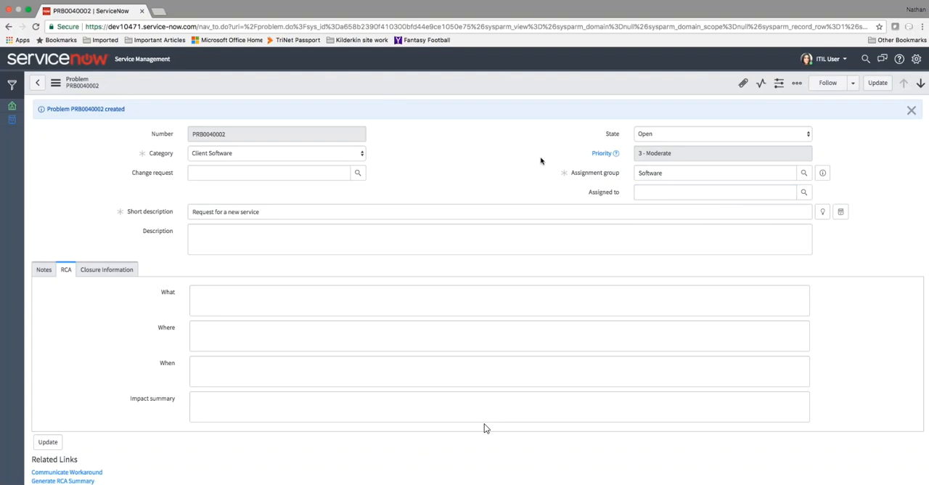
# - Start a new related incident from the problem, discarding the unsaved problem changes, and select the caller by name
pyautogui.scroll(-3, 464, 463)
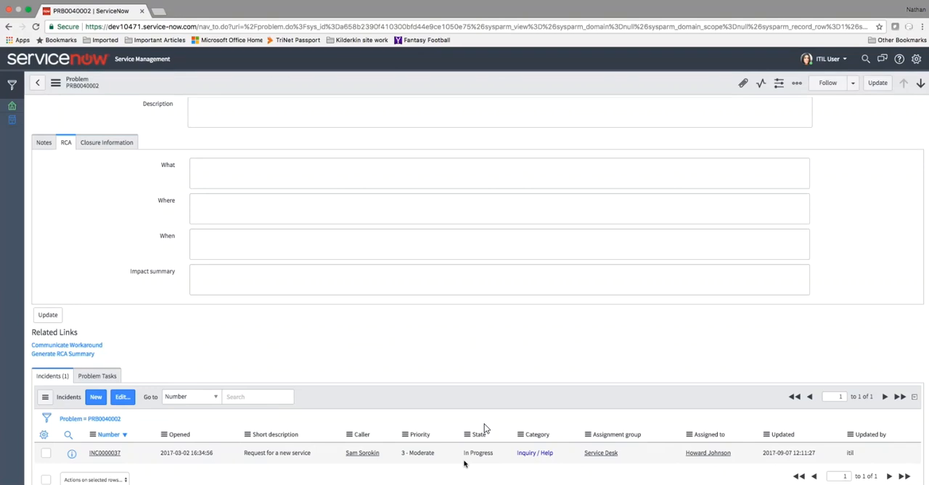
pyautogui.click(99, 405)
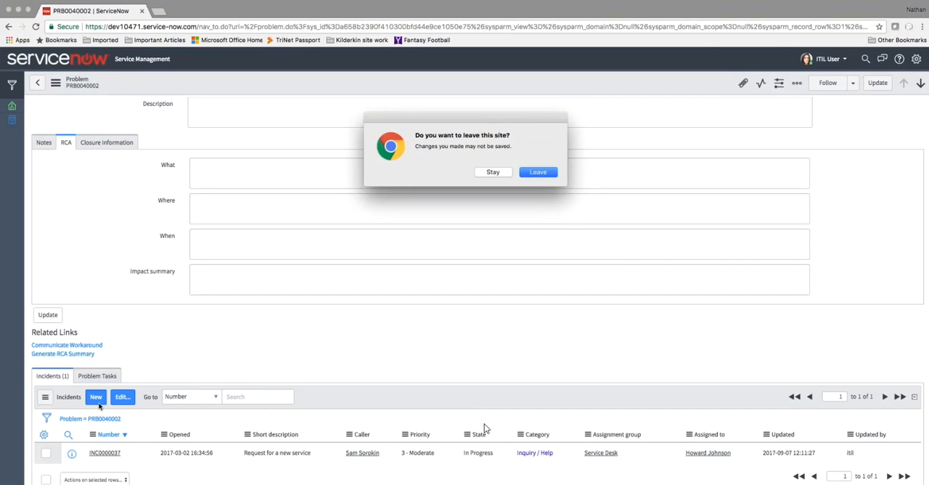
pyautogui.click(549, 174)
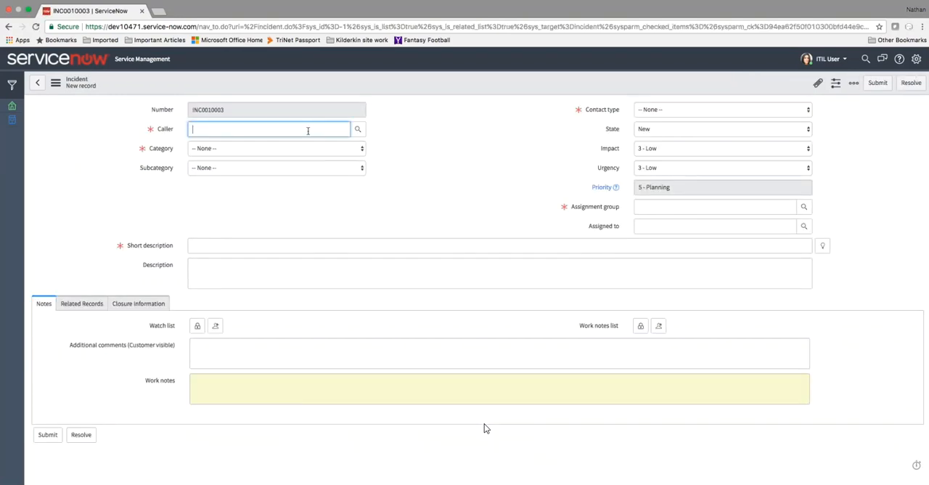
pyautogui.write('fred')
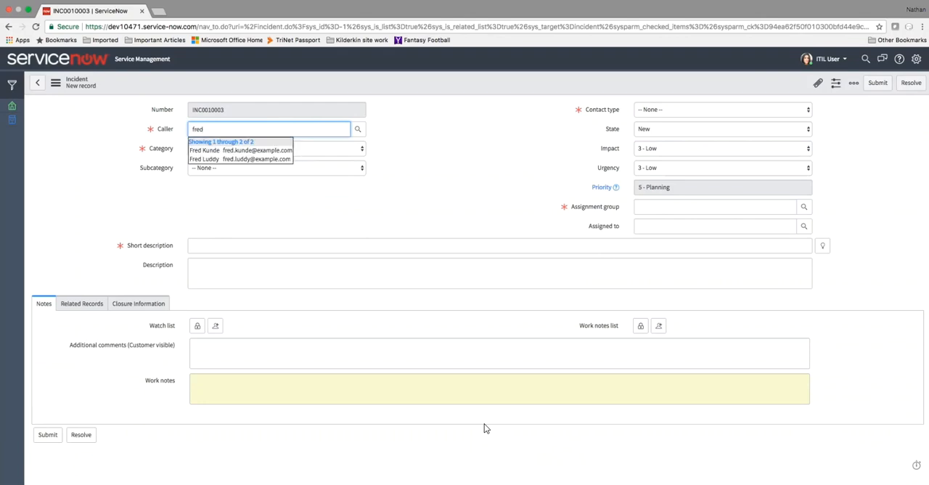
pyautogui.press('Down')
pyautogui.press('Return')
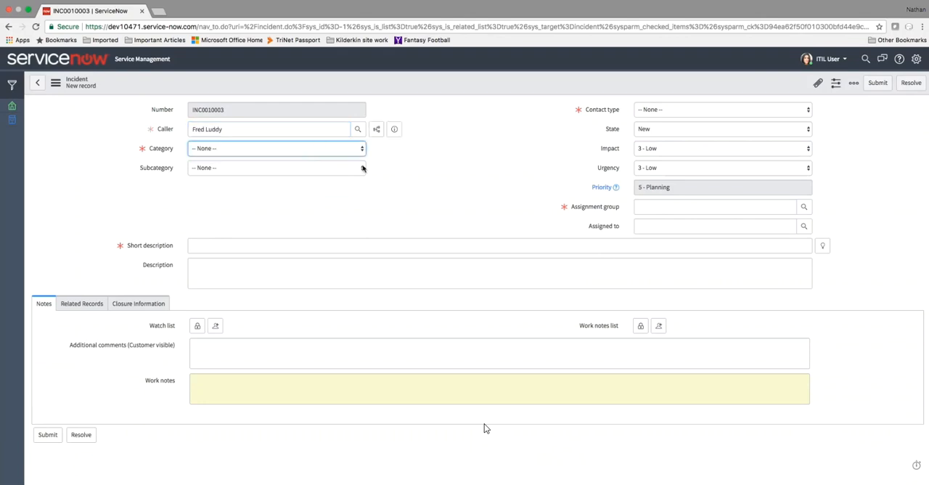
# - Set the new incident's category to Enterprise Hardware and enter the short description "boom bad"
pyautogui.click(356, 155)
pyautogui.click(352, 175)
pyautogui.click(300, 249)
pyautogui.write('b')
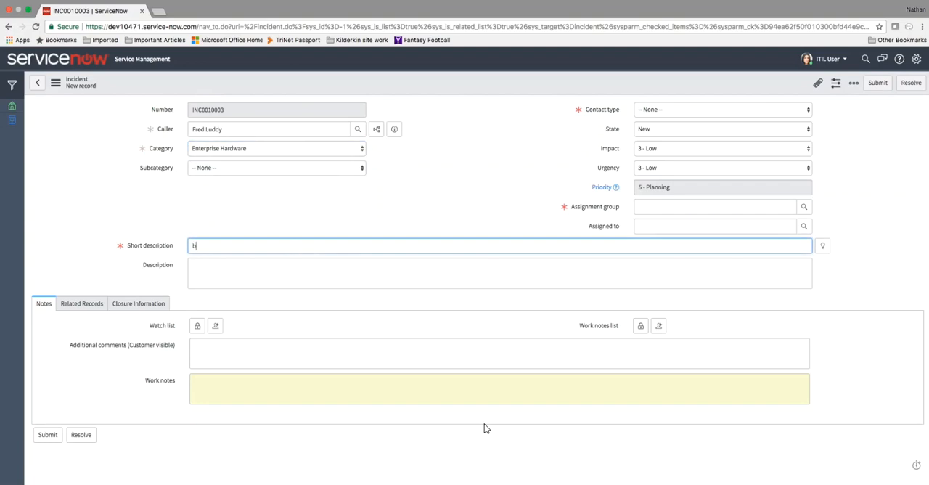
pyautogui.write('boom bad')
# - Set the incident's contact type to Phone and assign it to the Hardware group and ITIL User
pyautogui.click(669, 111)
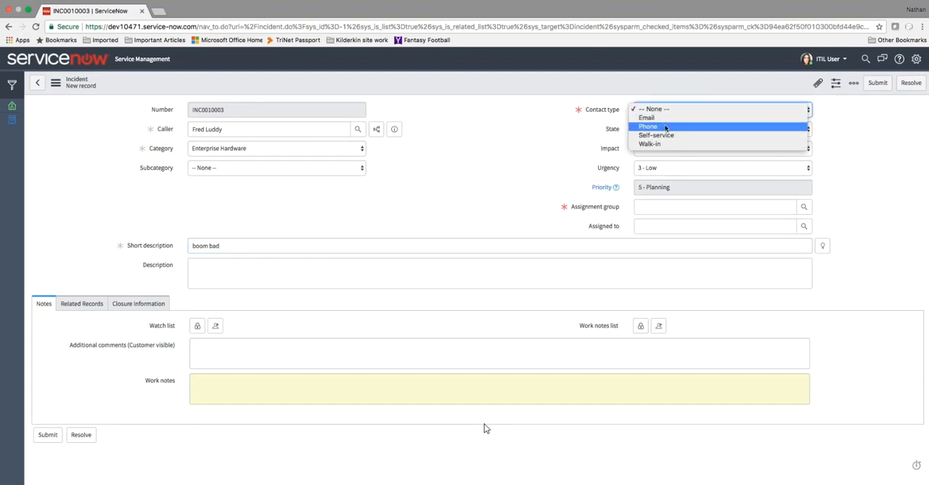
pyautogui.click(665, 126)
pyautogui.click(657, 210)
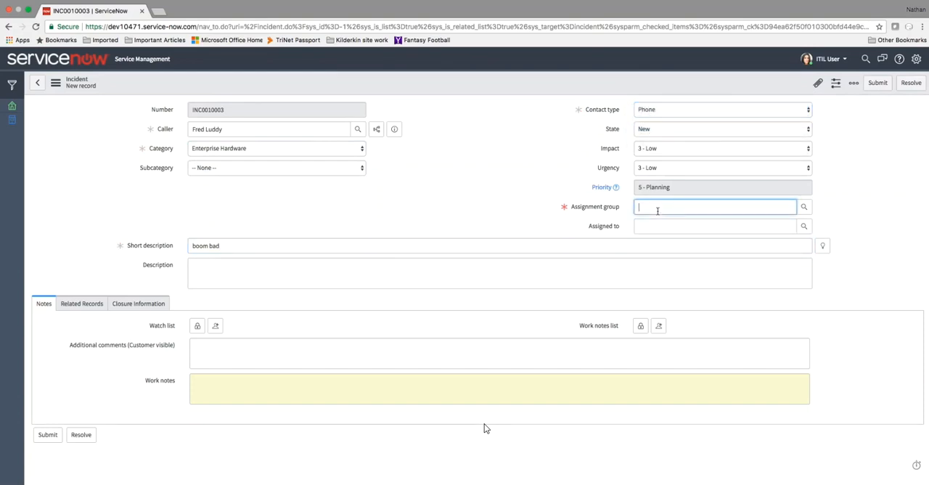
pyautogui.write('har')
pyautogui.press('Tab')
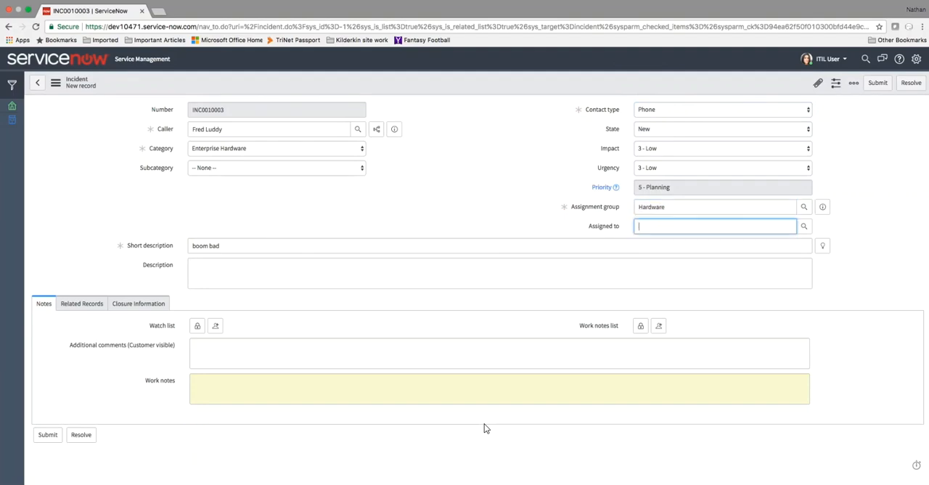
pyautogui.press('Down')
pyautogui.press('Tab')
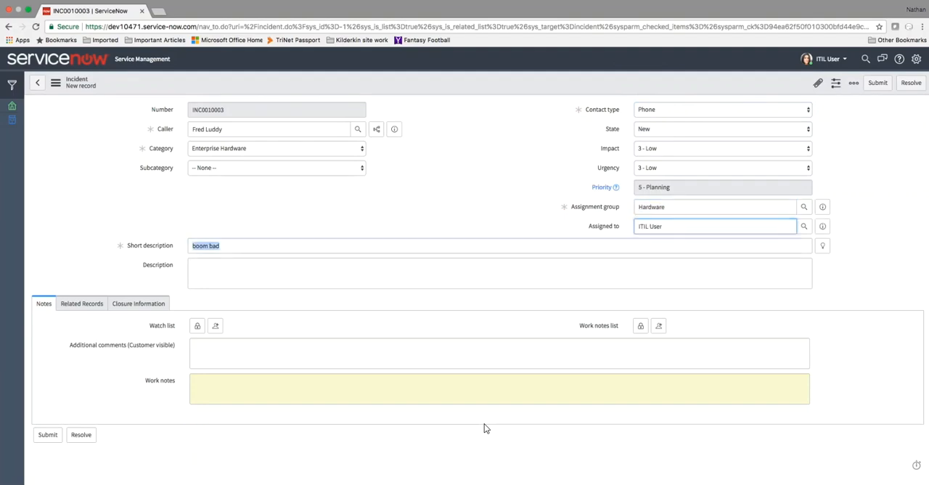
# - Submit the new incident and return to the main fields of the problem it belongs to
pyautogui.click(515, 153)
pyautogui.click(877, 85)
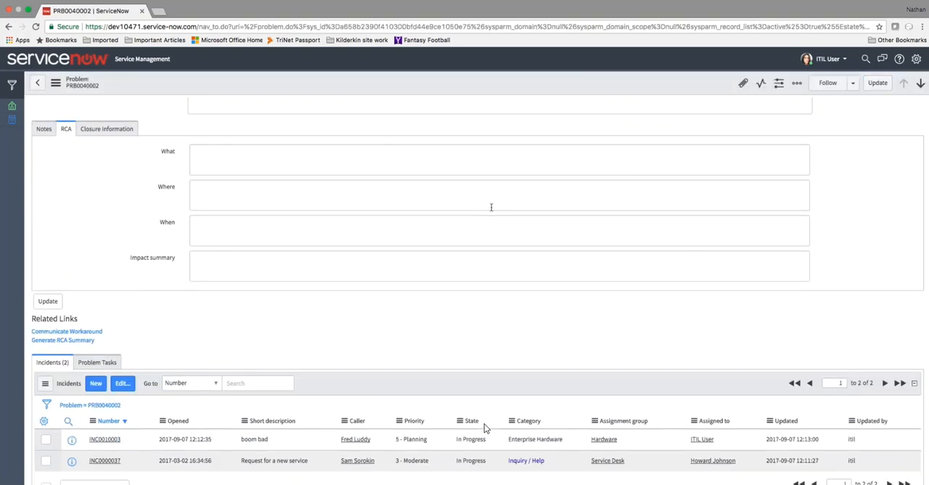
pyautogui.scroll(3, 485, 428)
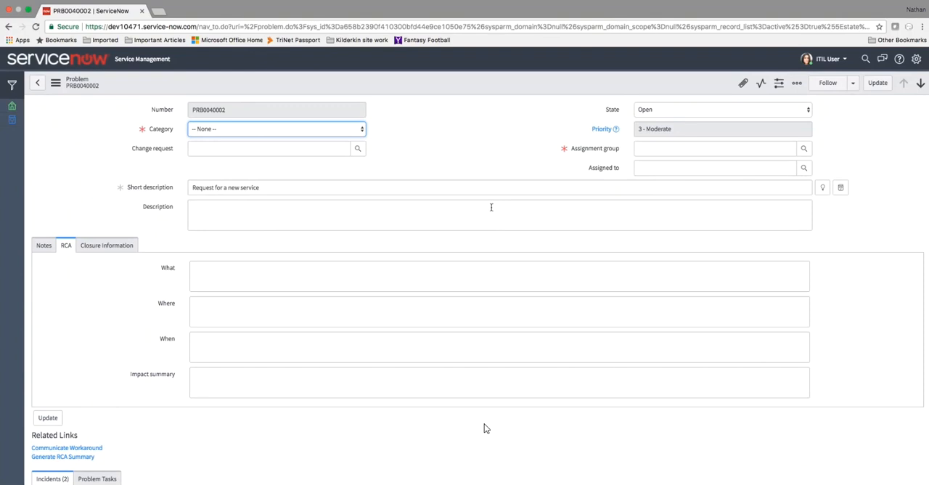